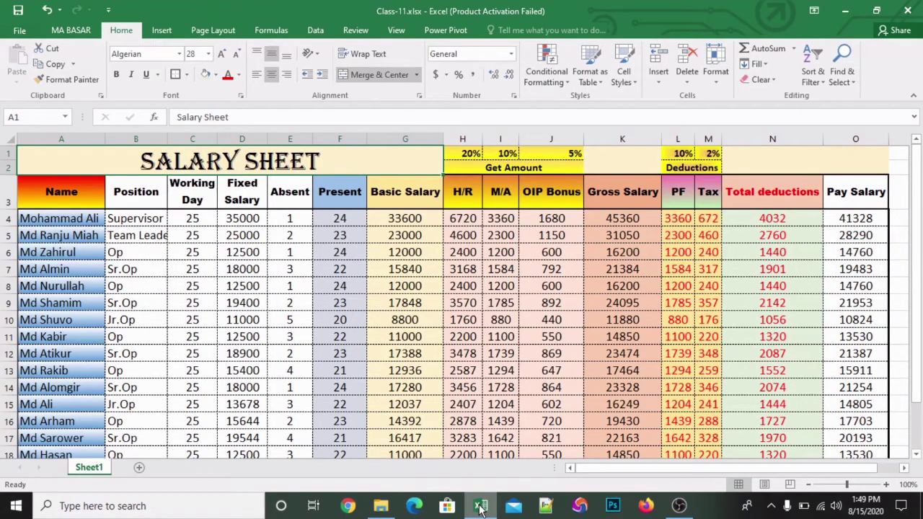
# - Review the headings from Position to Pay Salary and the first Present formula
pyautogui.click(153, 201)
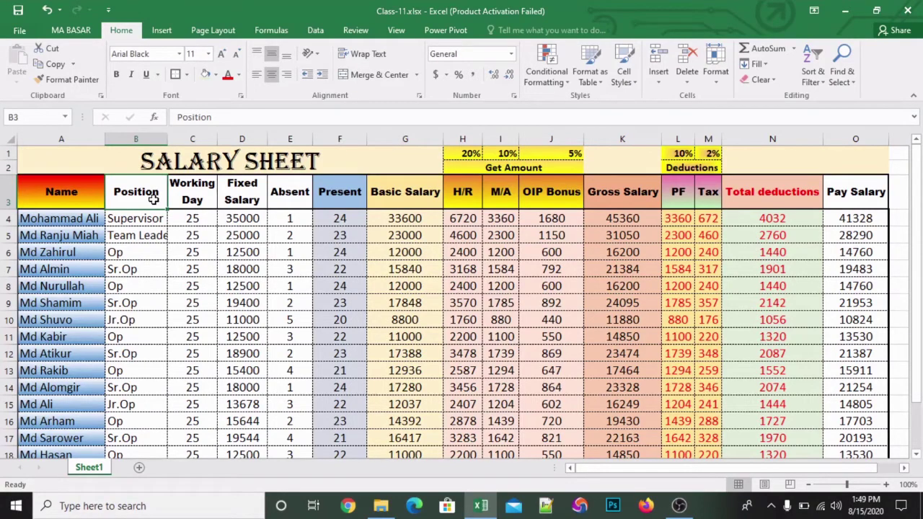
pyautogui.hotkey('ctrl', 'Right')
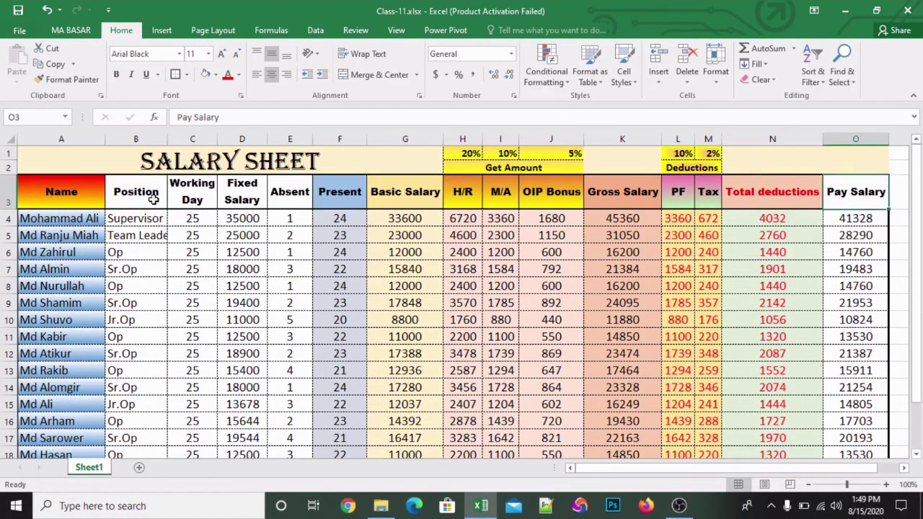
pyautogui.hotkey('ctrl', 'Left')
pyautogui.press('Right')
pyautogui.press('Right')
pyautogui.press('Right')
pyautogui.press('Right')
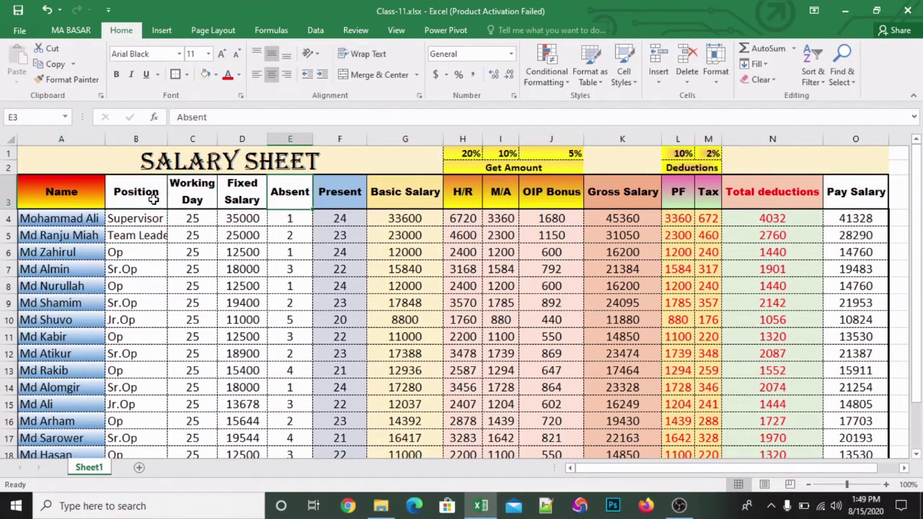
pyautogui.press('Right')
pyautogui.press('Down')
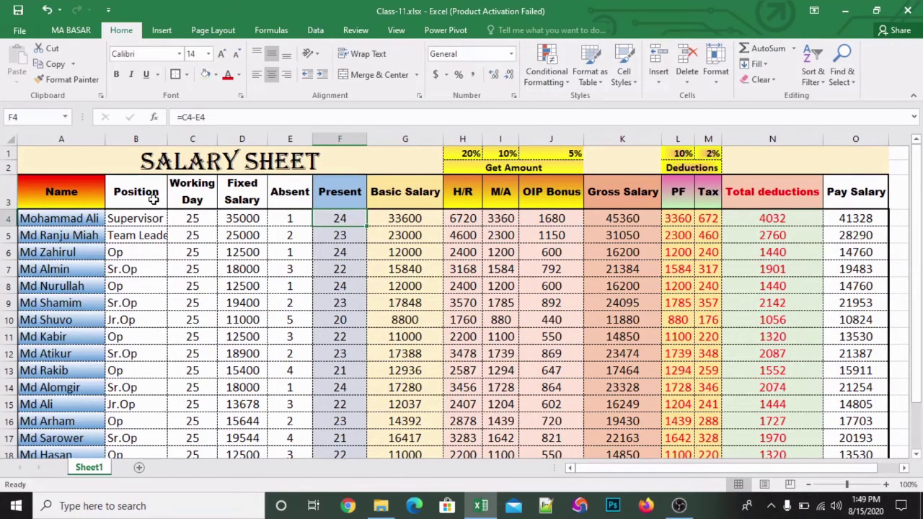
pyautogui.hotkey('shift', 'Right')
pyautogui.hotkey('shift', 'Right')
pyautogui.hotkey('shift', 'Right')
pyautogui.hotkey('shift', 'Right')
pyautogui.press('Left')
pyautogui.press('Left')
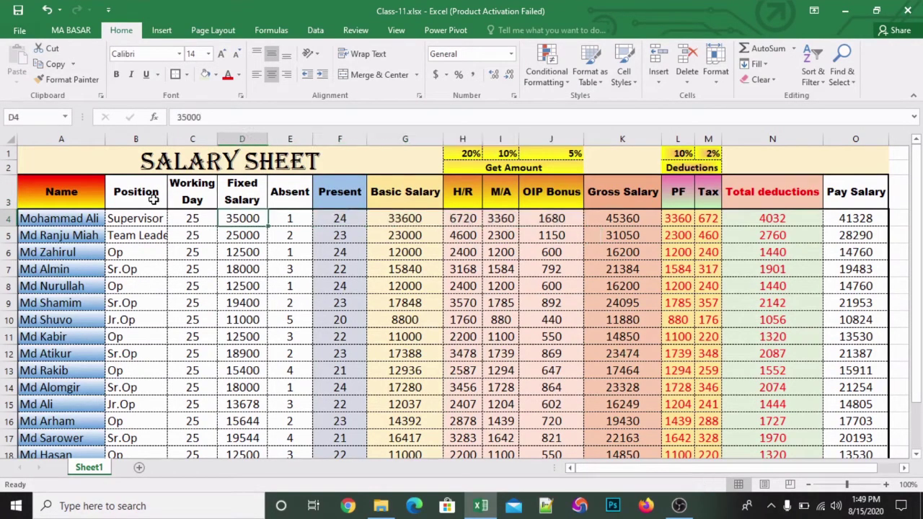
pyautogui.press('Left')
pyautogui.press('Up')
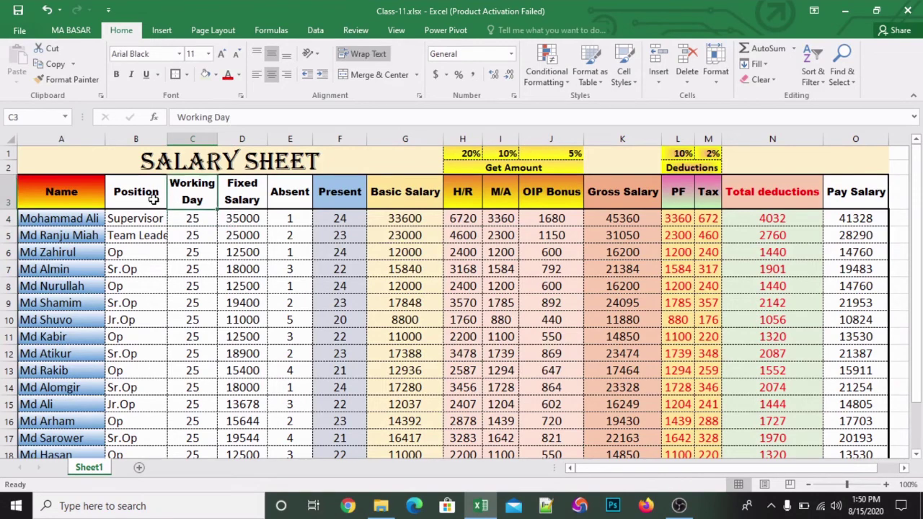
pyautogui.press('Left')
pyautogui.press('Left')
pyautogui.press('Right')
pyautogui.press('Right')
pyautogui.press('Right')
pyautogui.press('Right')
pyautogui.press('Right')
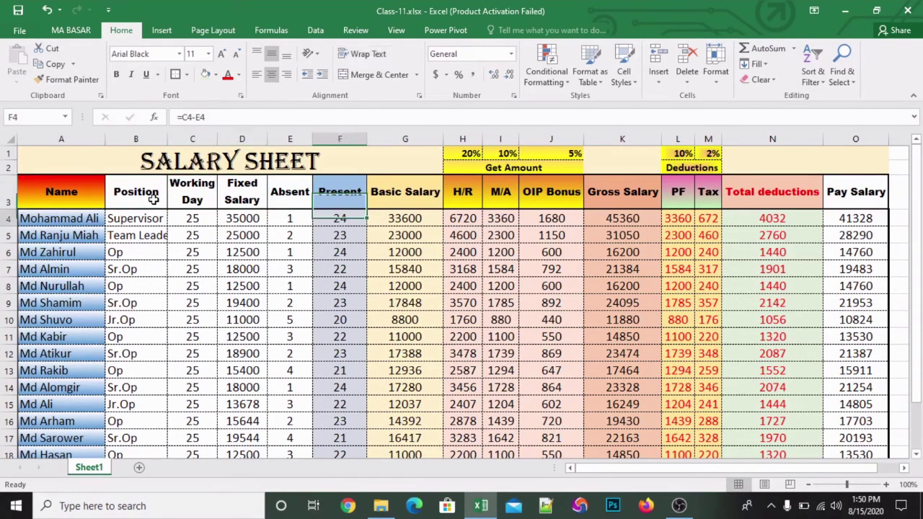
pyautogui.press('Down')
# - Select F4:N18, Present through Total deductions, and delete its contents
pyautogui.hotkey('ctrl', 'shift', 'Right')
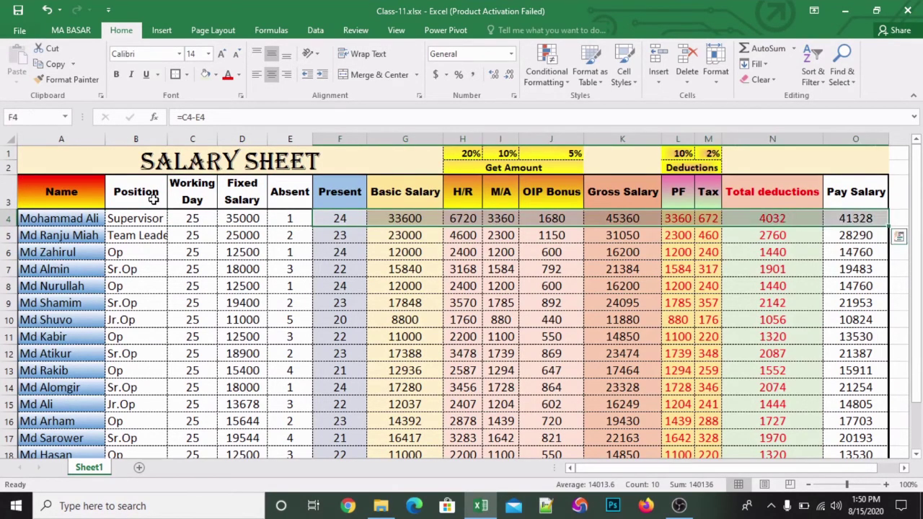
pyautogui.press('Left')
pyautogui.press('Right')
pyautogui.hotkey('shift', 'Right')
pyautogui.hotkey('shift', 'Right')
pyautogui.hotkey('shift', 'Right')
pyautogui.hotkey('shift', 'Right')
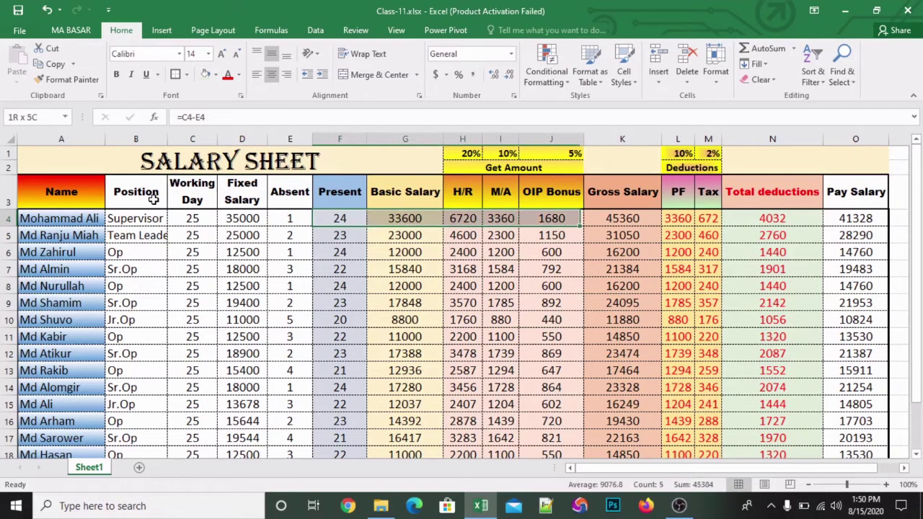
pyautogui.hotkey('shift', 'Right')
pyautogui.hotkey('shift', 'Right')
pyautogui.hotkey('shift', 'Right')
pyautogui.hotkey('shift', 'Right')
pyautogui.hotkey('shift', 'Down')
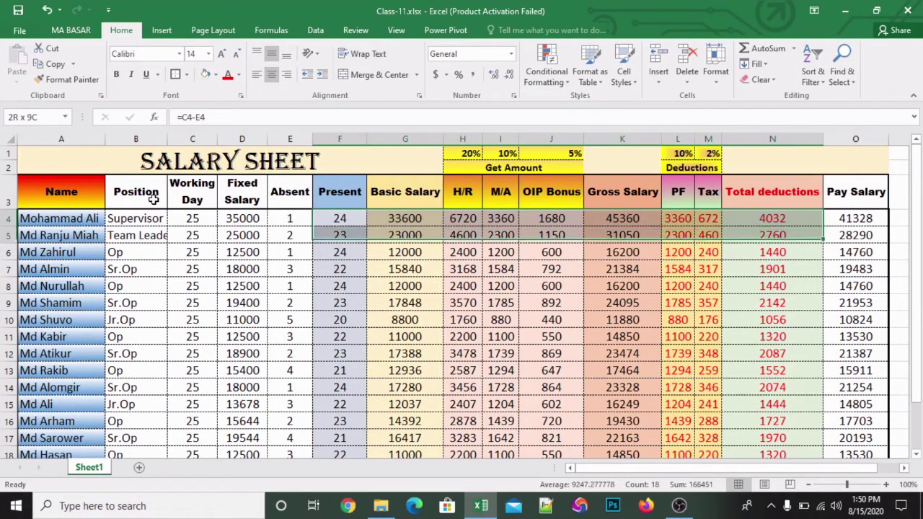
pyautogui.hotkey('shift', 'Down')
pyautogui.hotkey('shift', 'Down')
pyautogui.hotkey('shift', 'Down')
pyautogui.hotkey('shift', 'Down')
pyautogui.hotkey('shift', 'Down')
pyautogui.hotkey('shift', 'Down')
pyautogui.hotkey('shift', 'Down')
pyautogui.hotkey('shift', 'Down')
pyautogui.hotkey('shift', 'Down')
pyautogui.hotkey('shift', 'Down')
pyautogui.hotkey('shift', 'Down')
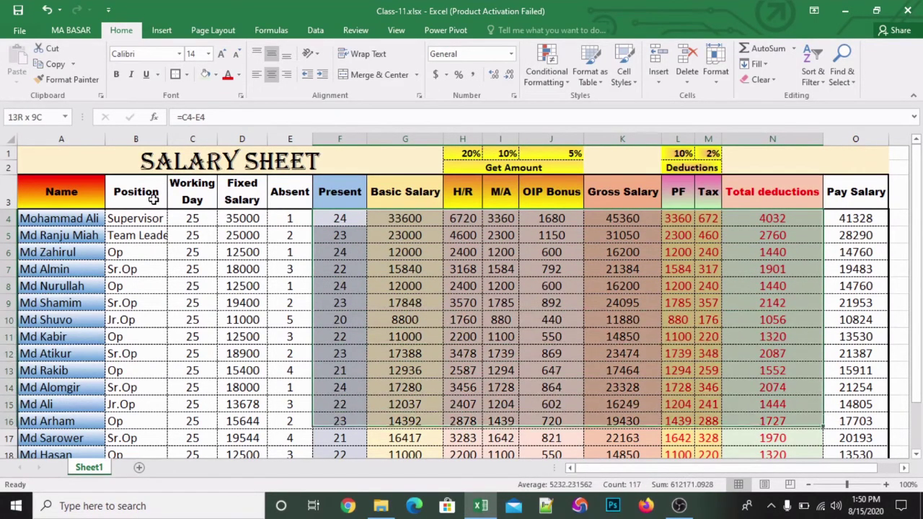
pyautogui.hotkey('shift', 'Down')
pyautogui.hotkey('shift', 'Down')
pyautogui.hotkey('shift', 'Down')
pyautogui.hotkey('shift', 'Up')
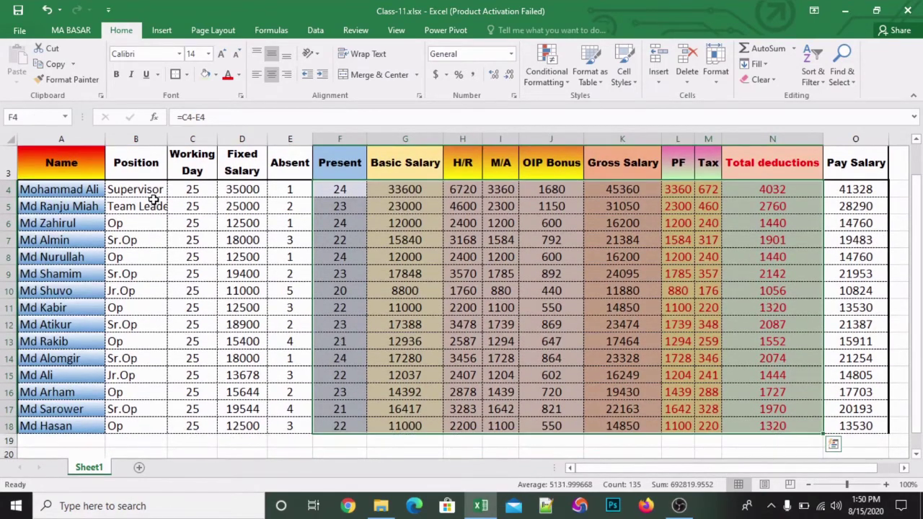
pyautogui.press('Delete')
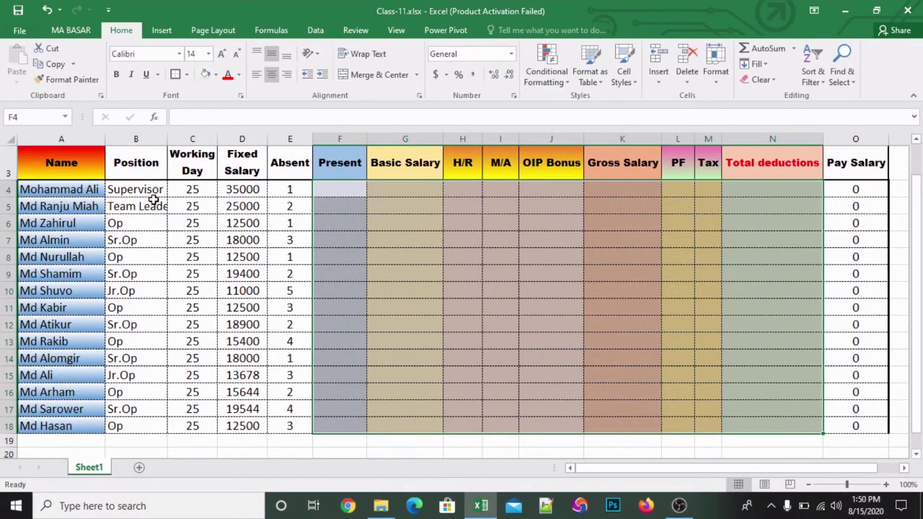
pyautogui.hotkey('ctrl', 'Home')
pyautogui.press('Down')
pyautogui.press('Down')
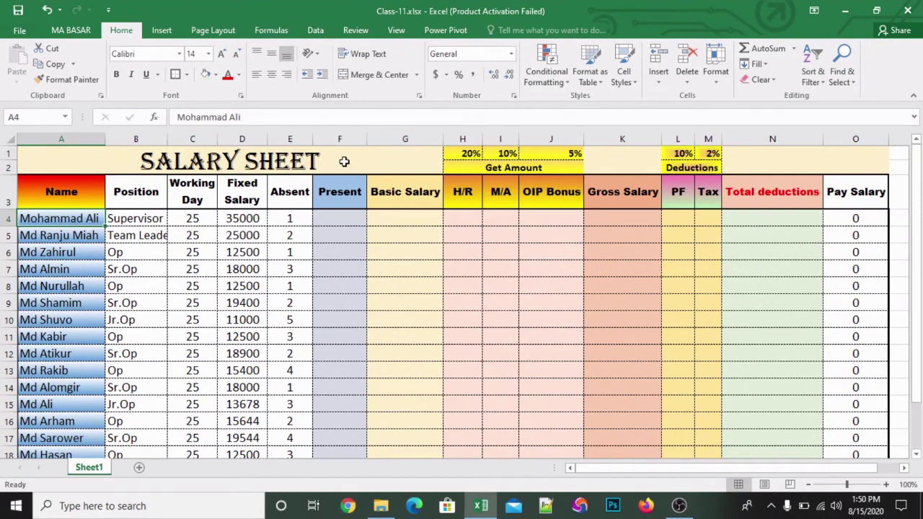
pyautogui.click(340, 214)
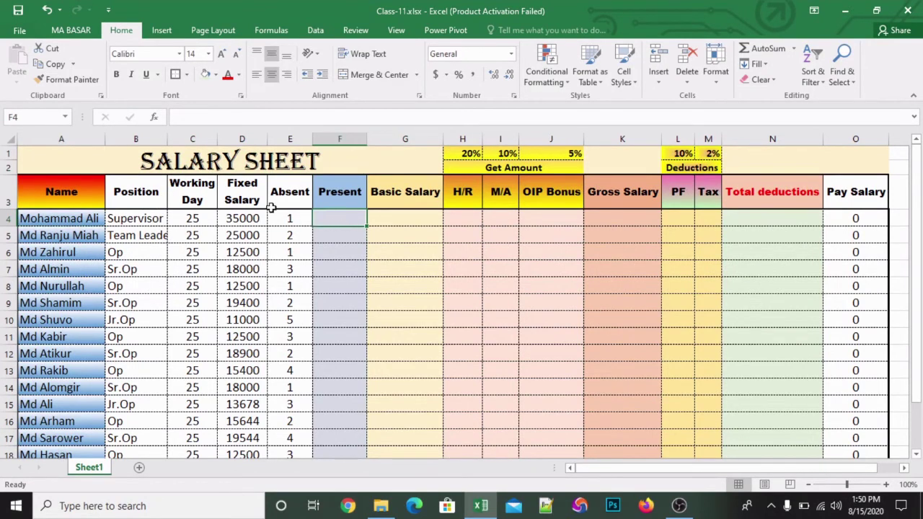
pyautogui.click(146, 194)
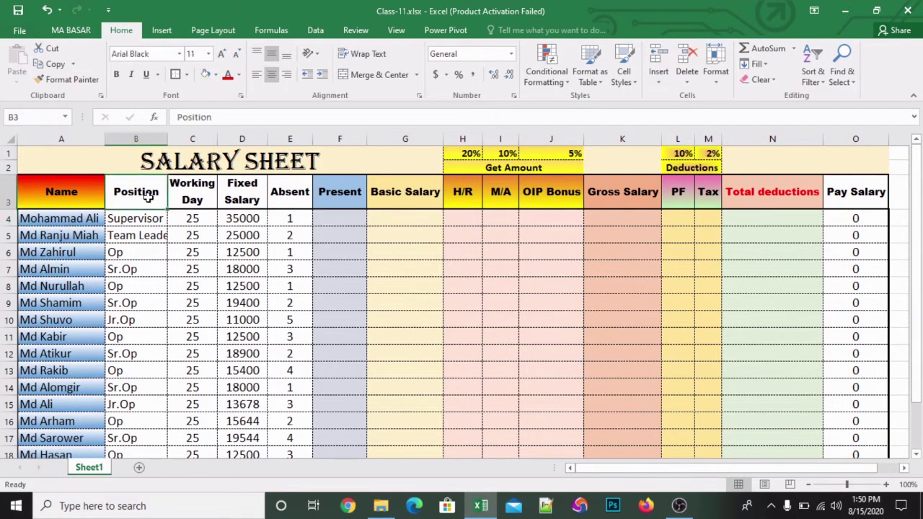
pyautogui.click(65, 200)
pyautogui.click(186, 199)
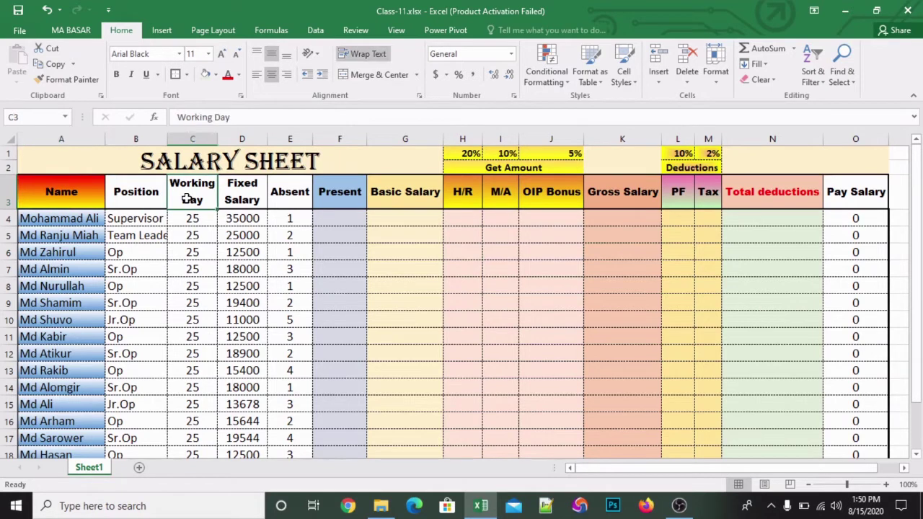
pyautogui.click(246, 192)
pyautogui.click(304, 192)
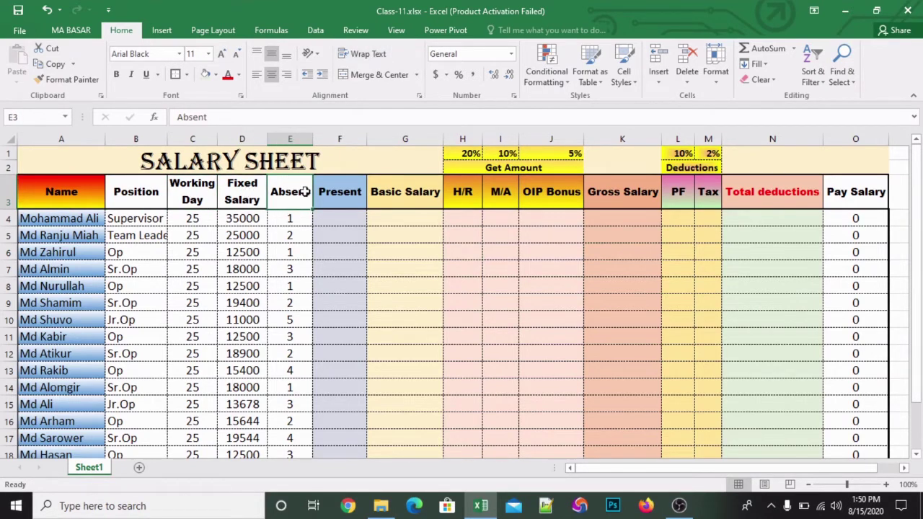
pyautogui.click(354, 189)
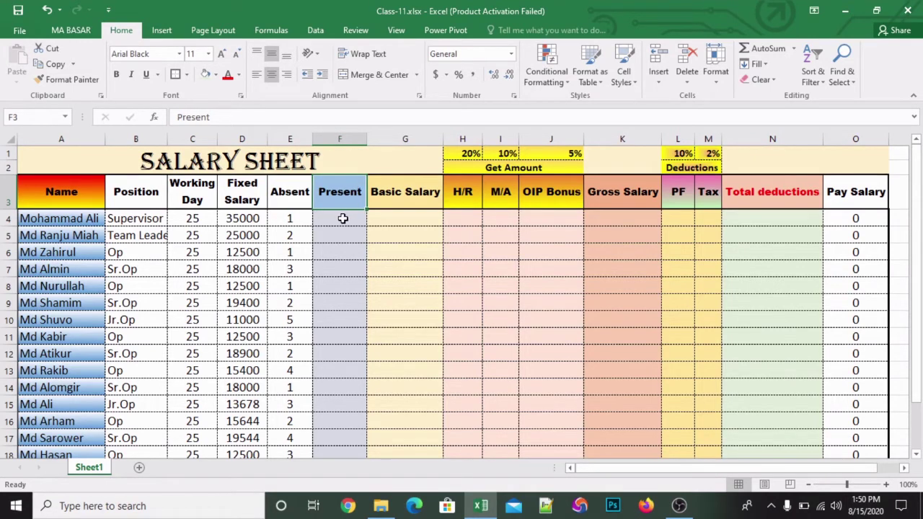
pyautogui.click(348, 216)
pyautogui.click(347, 194)
pyautogui.click(340, 213)
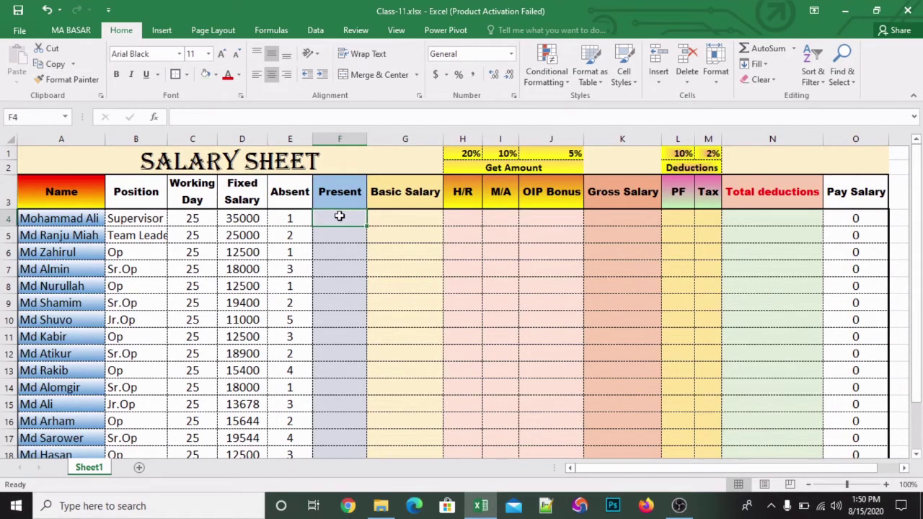
pyautogui.click(196, 222)
pyautogui.click(291, 220)
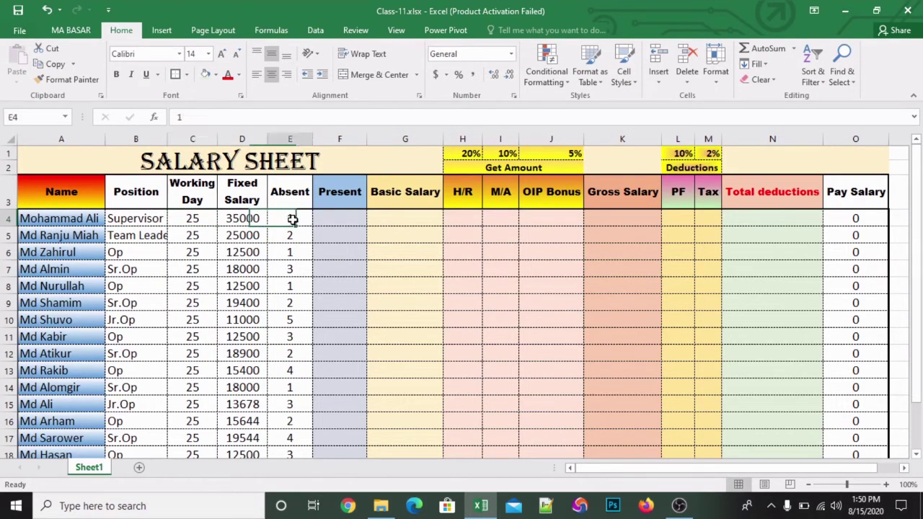
pyautogui.click(342, 214)
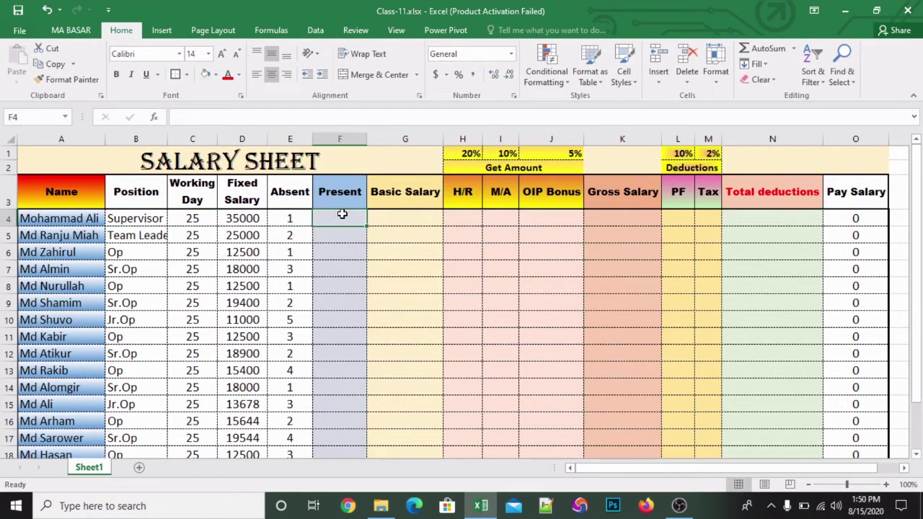
pyautogui.click(396, 193)
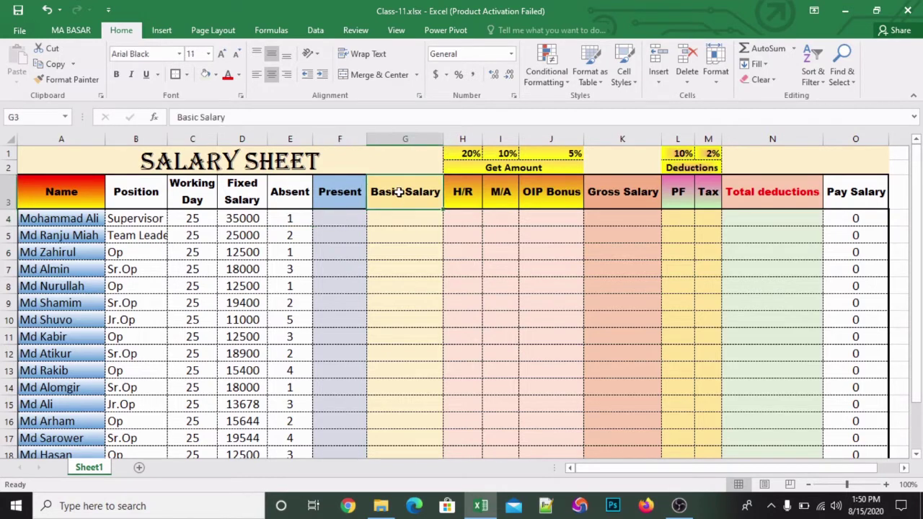
pyautogui.click(475, 197)
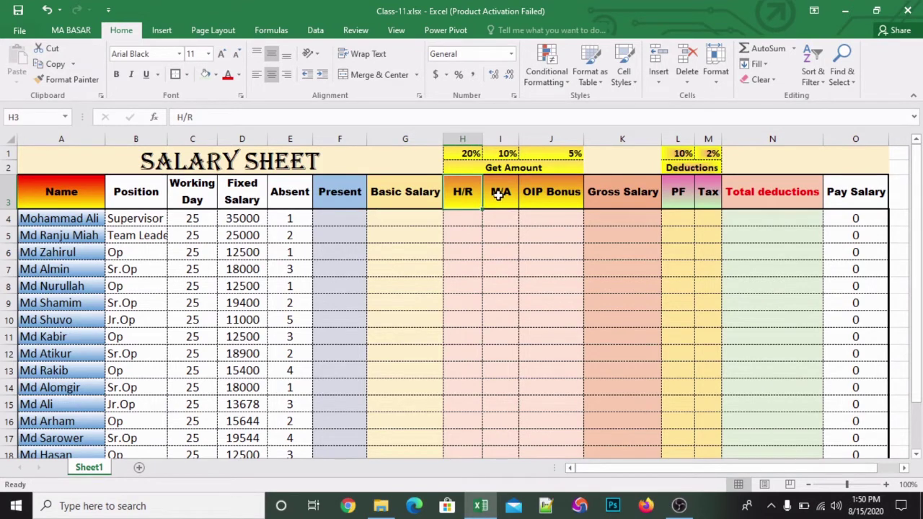
pyautogui.click(499, 194)
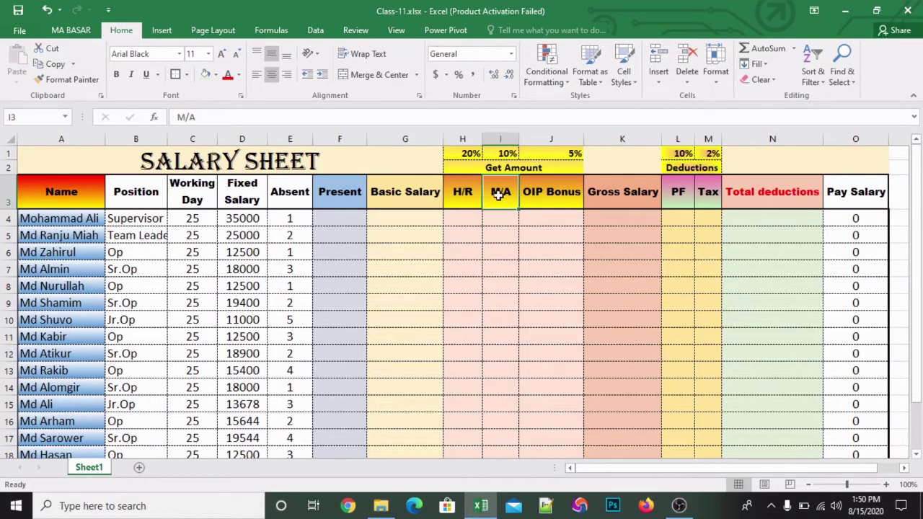
pyautogui.click(546, 198)
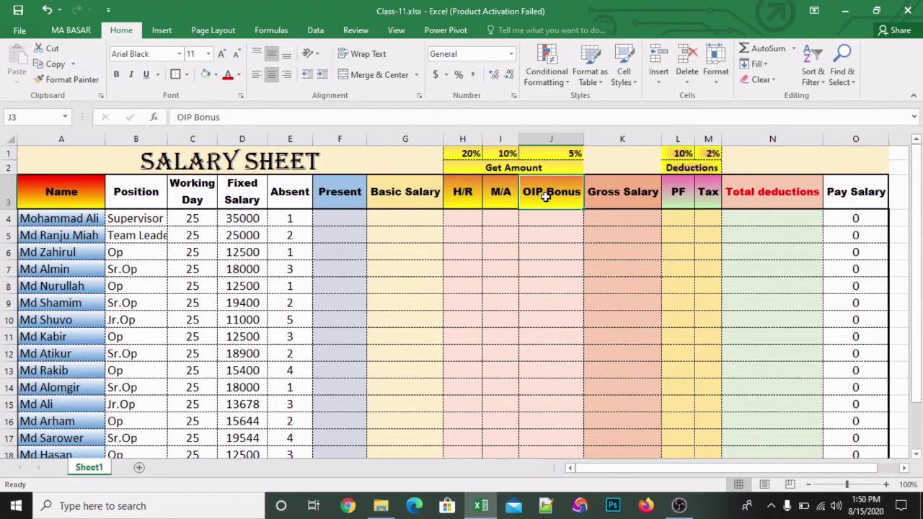
pyautogui.click(466, 224)
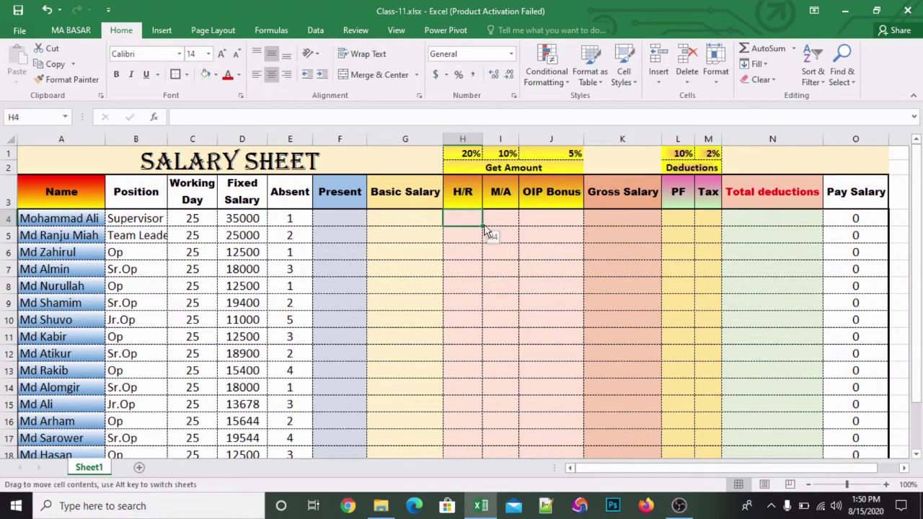
pyautogui.moveTo(466, 227); pyautogui.dragTo(525, 226)
pyautogui.click(467, 225)
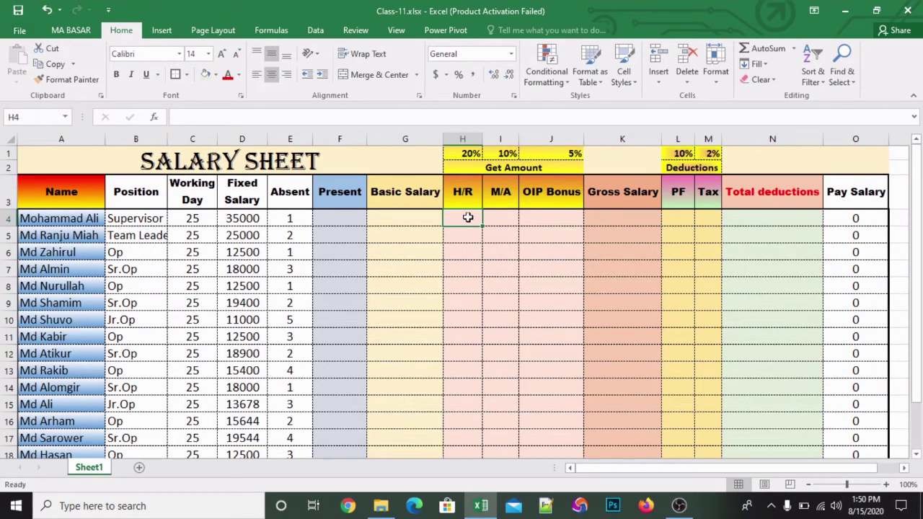
pyautogui.click(609, 216)
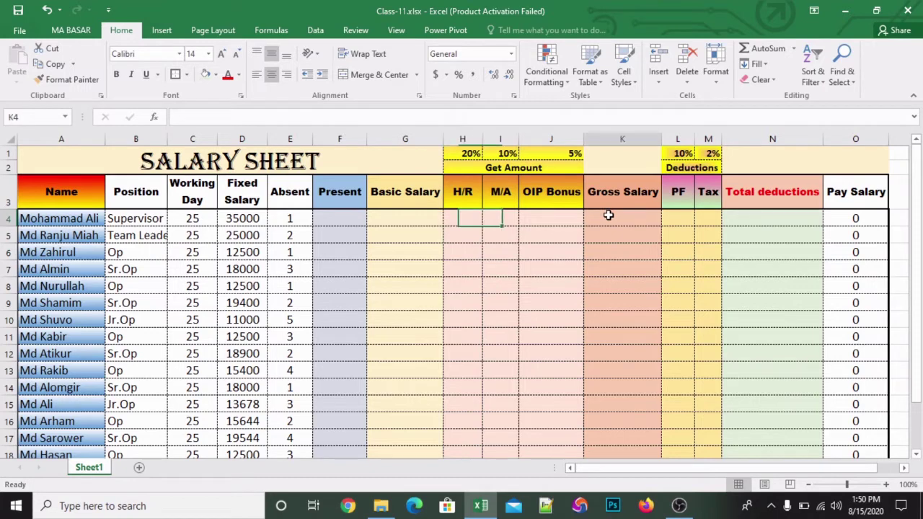
pyautogui.click(693, 201)
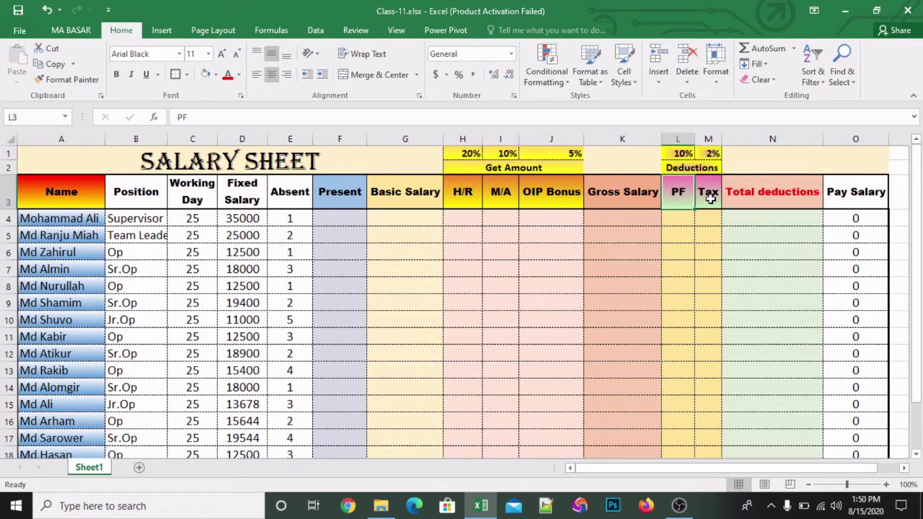
pyautogui.click(779, 190)
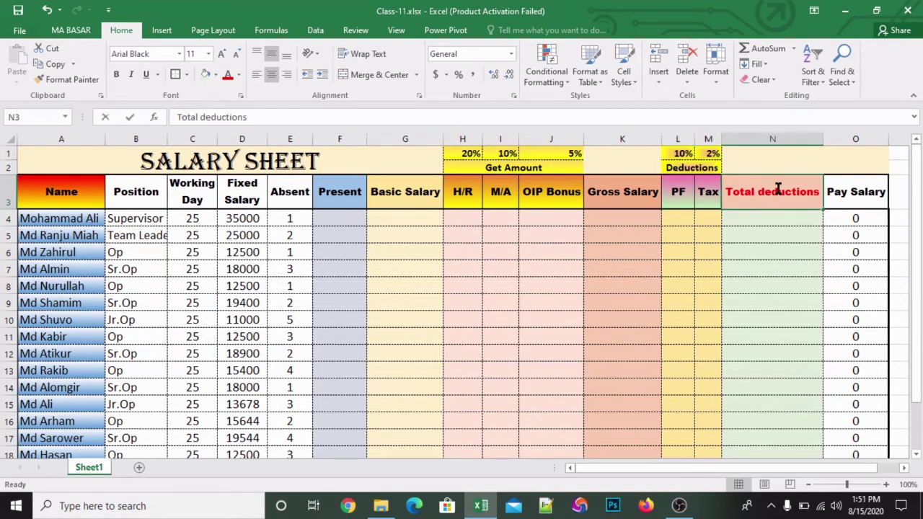
pyautogui.click(690, 209)
pyautogui.click(710, 199)
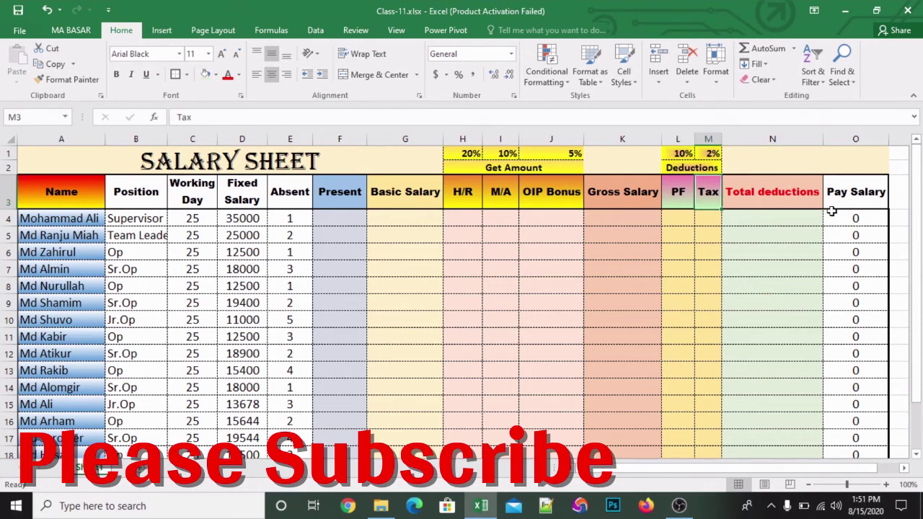
pyautogui.click(853, 201)
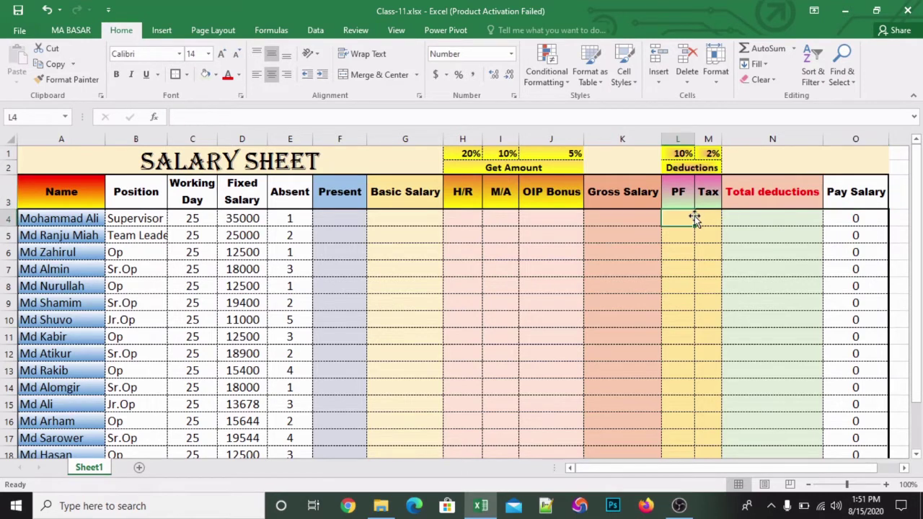
pyautogui.click(724, 215)
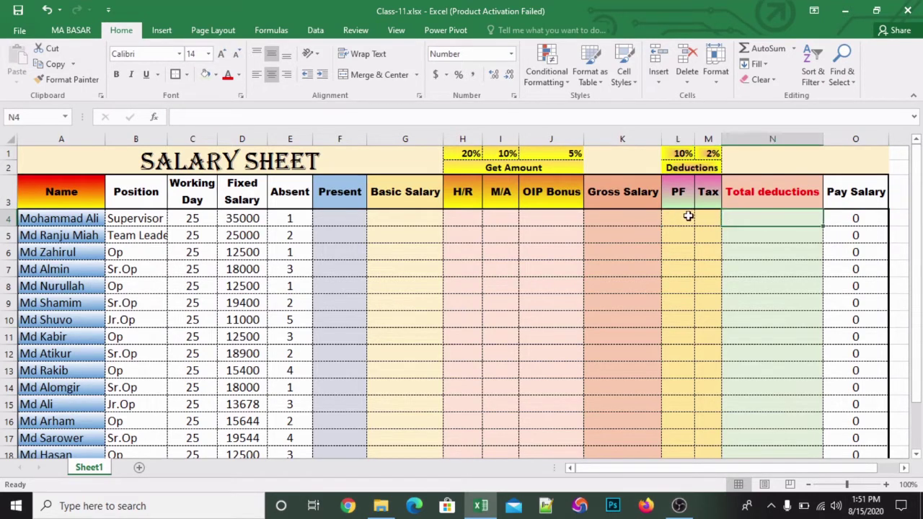
pyautogui.click(858, 205)
pyautogui.click(865, 231)
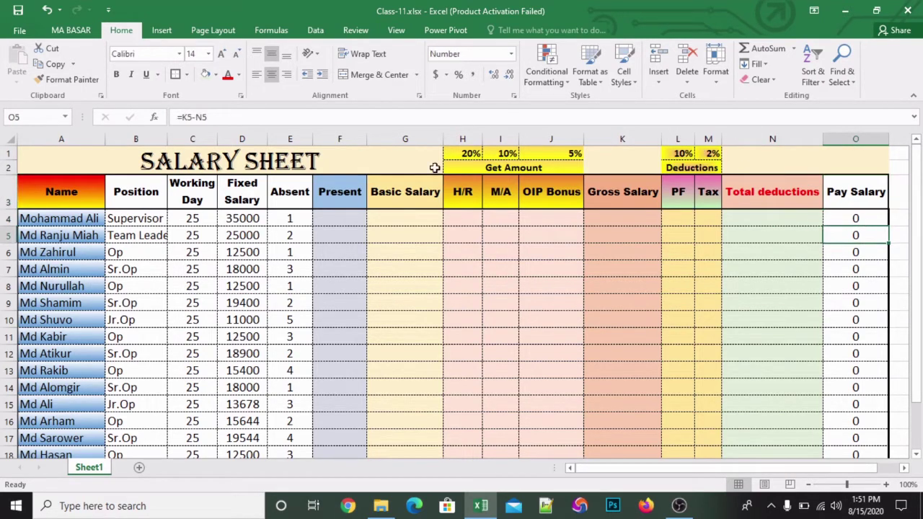
pyautogui.click(341, 194)
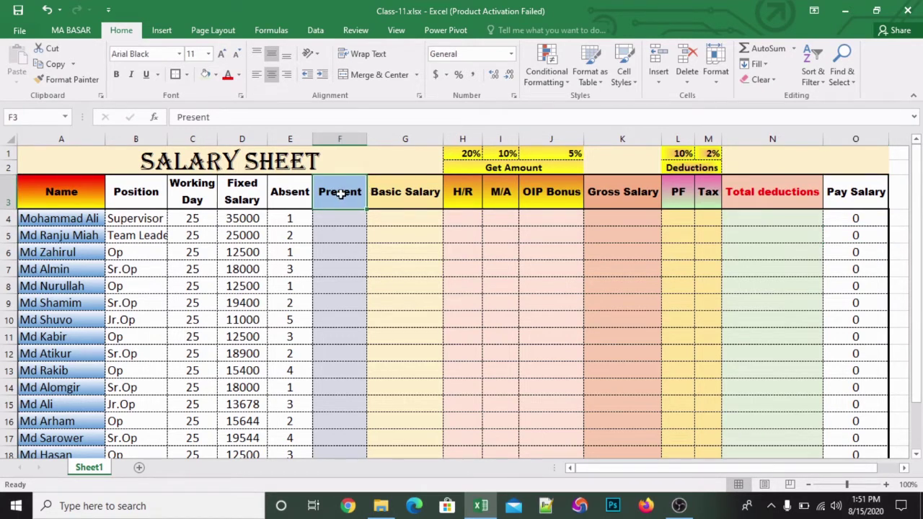
pyautogui.press('Return')
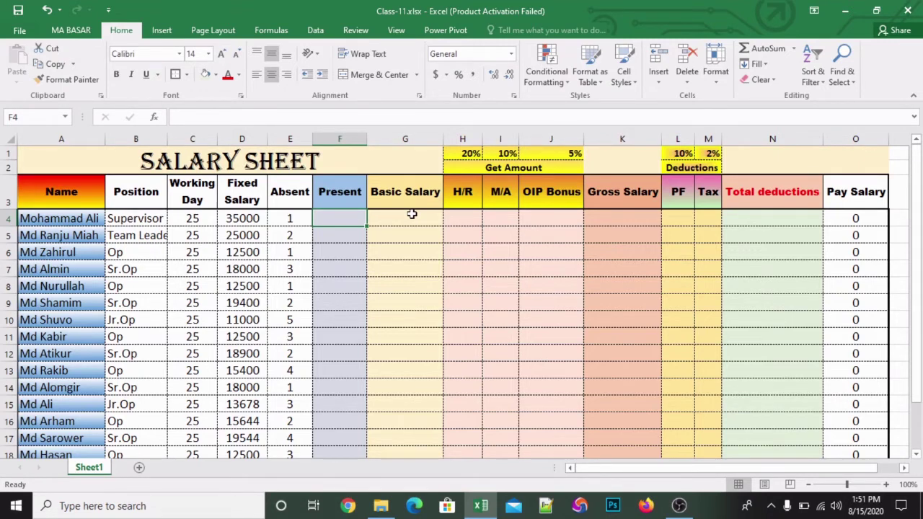
# - Enter =C4-E4 in F4 for the first employee's Present days
pyautogui.write('=')
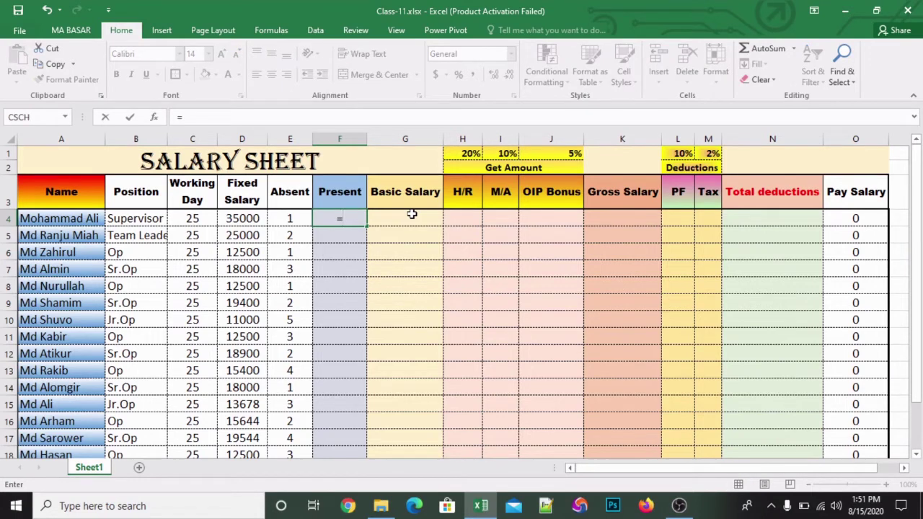
pyautogui.press('Left')
pyautogui.press('Left')
pyautogui.press('Left')
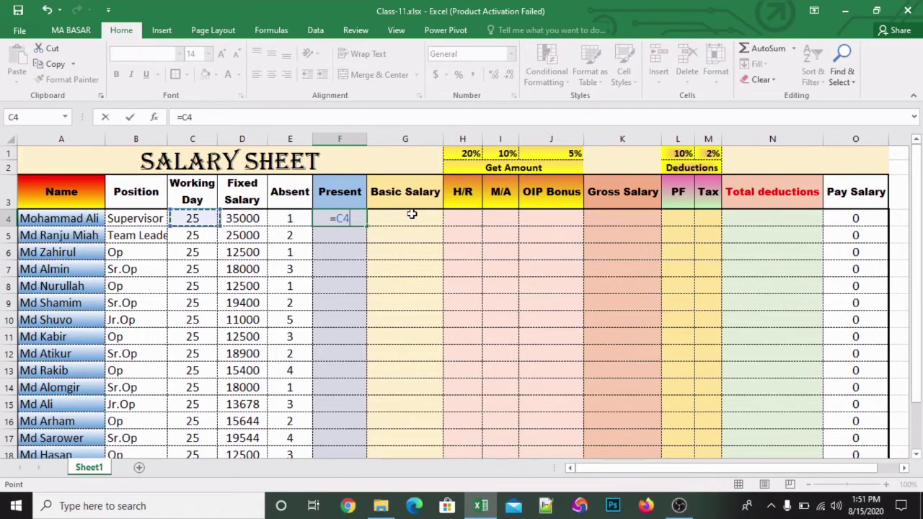
pyautogui.write('-')
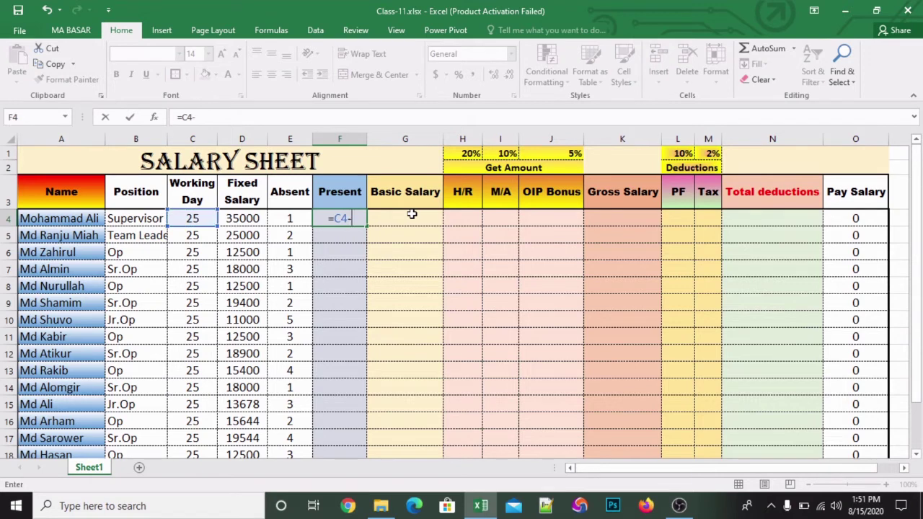
pyautogui.click(291, 218)
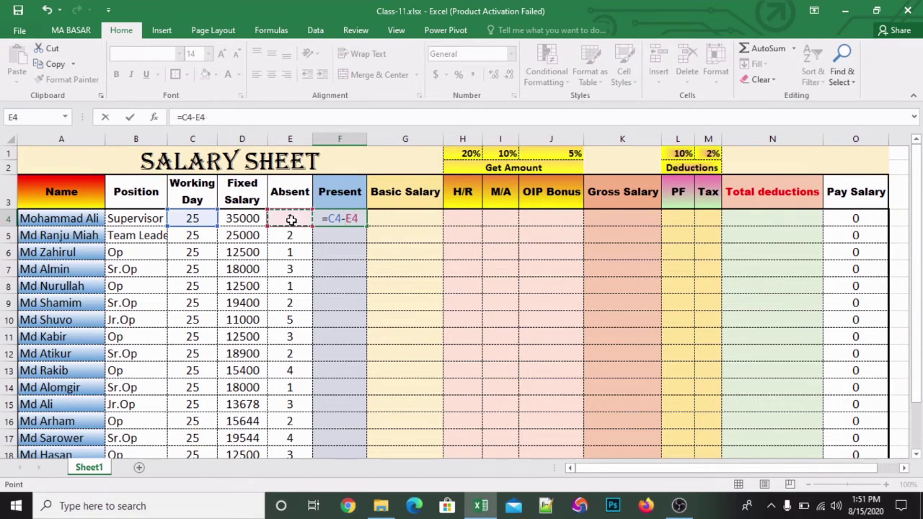
pyautogui.press('Return')
# - Fill the Present formula down column F to row 18
pyautogui.press('Up')
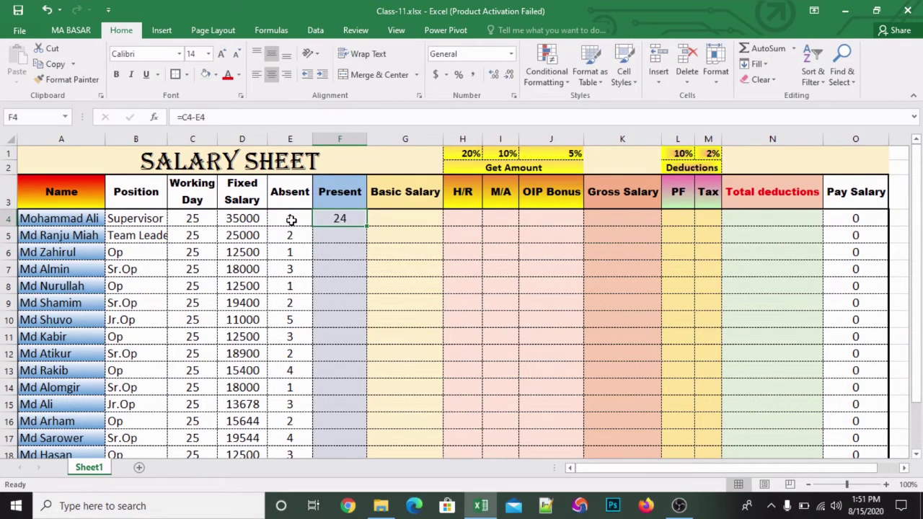
pyautogui.doubleClick(368, 229)
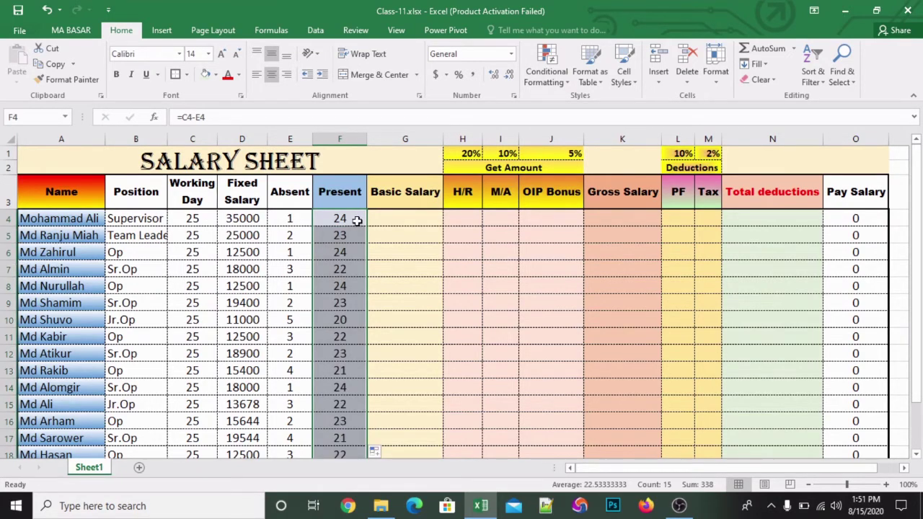
pyautogui.scroll(-4, 356, 333)
pyautogui.scroll(4, 356, 332)
pyautogui.moveTo(357, 218); pyautogui.dragTo(357, 235)
pyautogui.click(357, 217)
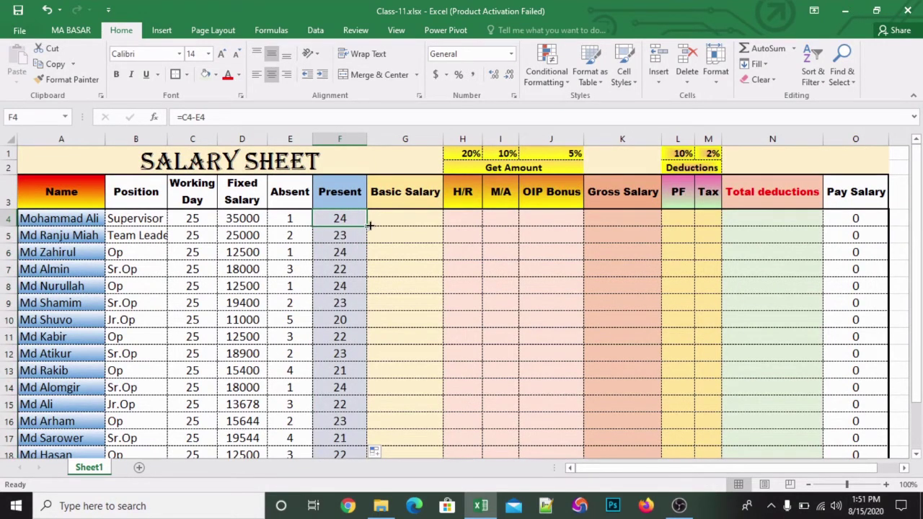
pyautogui.doubleClick(369, 225)
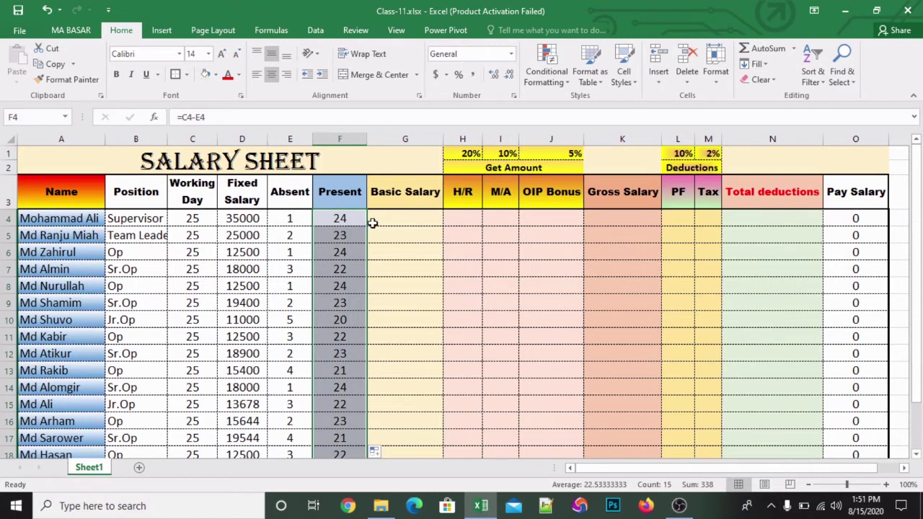
# - Check the first employee's Working Day (C4) and Fixed Salary (D4) values
pyautogui.click(405, 211)
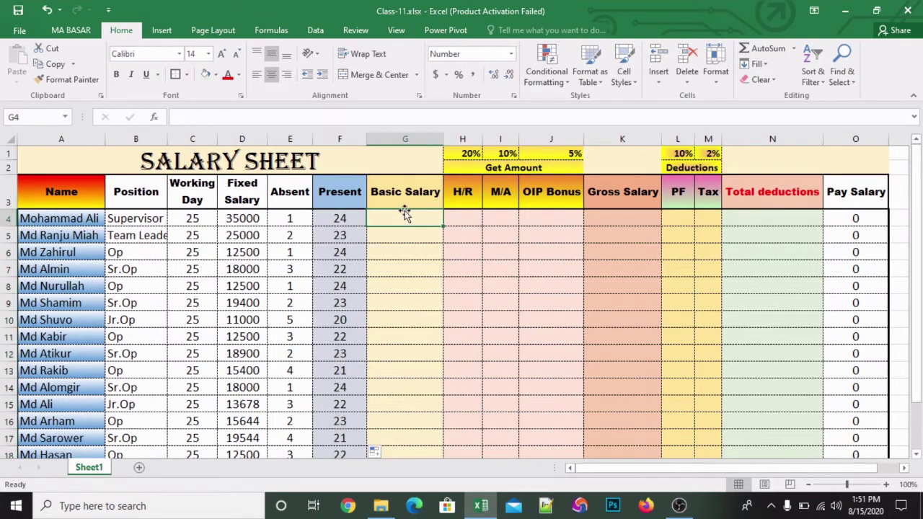
pyautogui.click(242, 189)
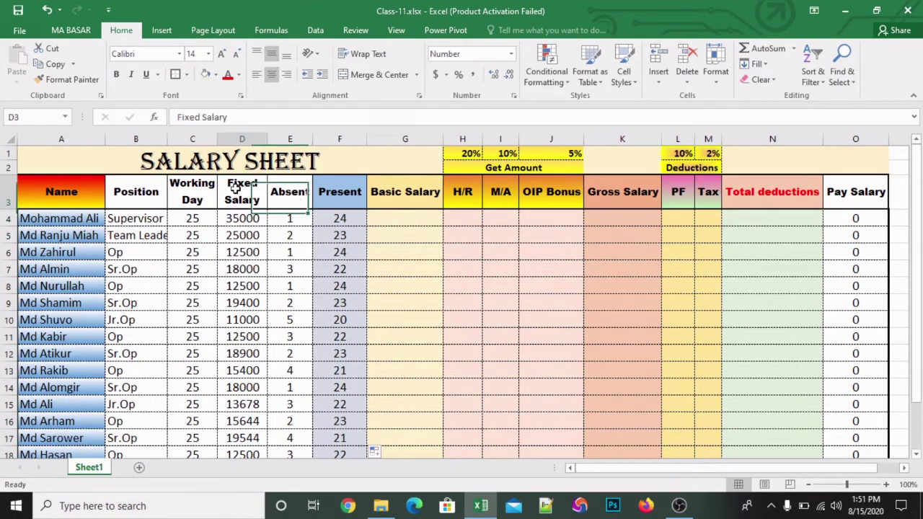
pyautogui.click(194, 210)
pyautogui.click(246, 196)
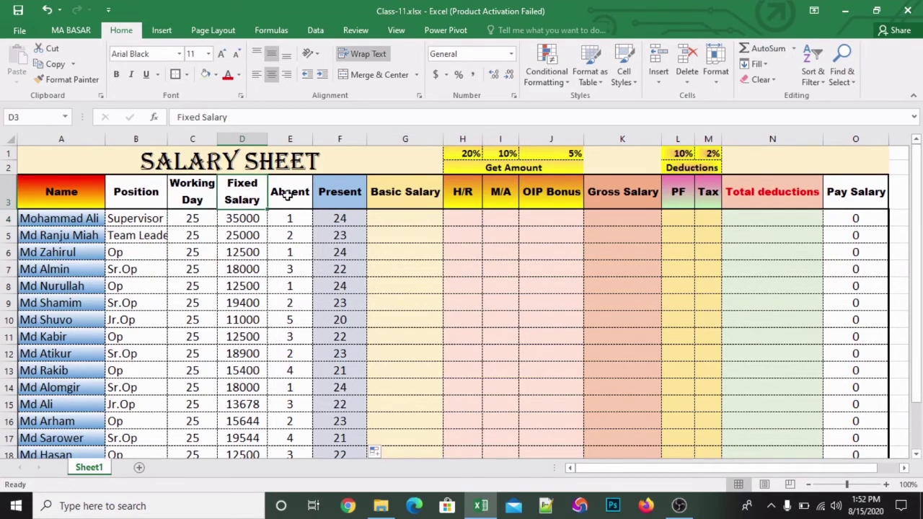
pyautogui.click(192, 216)
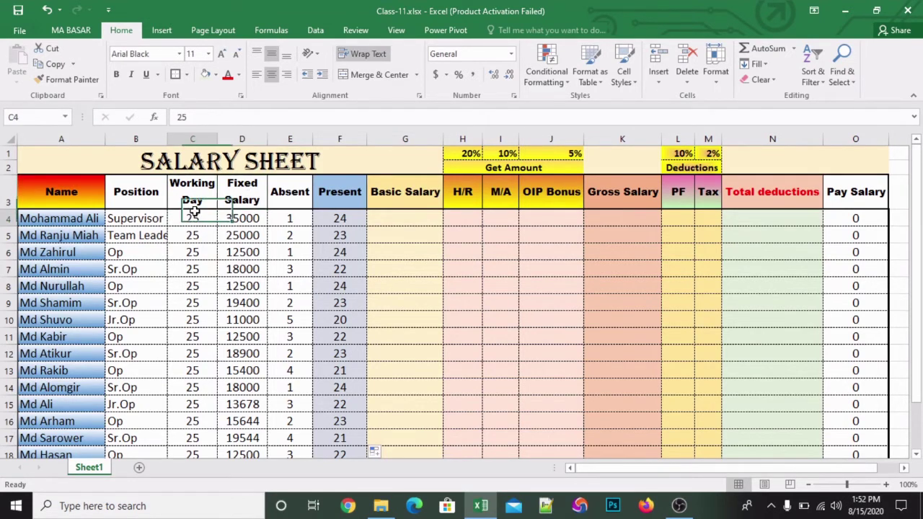
pyautogui.click(234, 214)
pyautogui.click(200, 218)
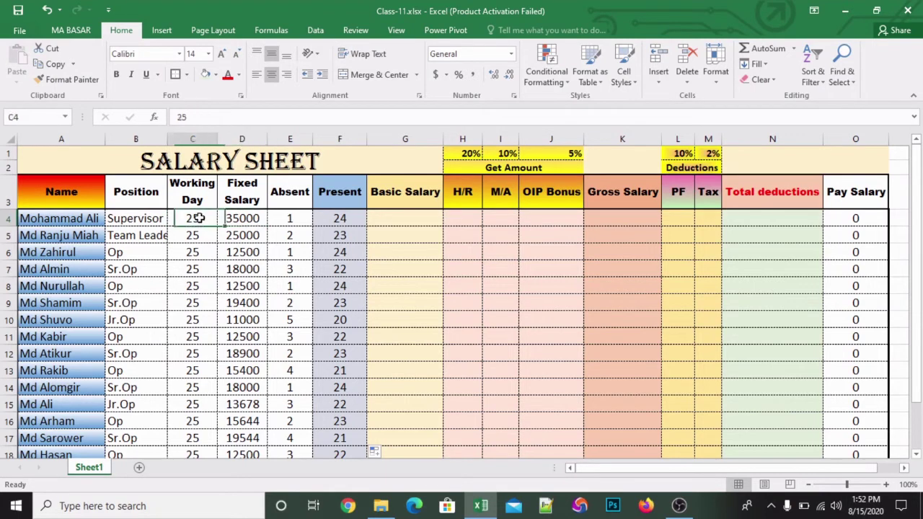
pyautogui.click(246, 216)
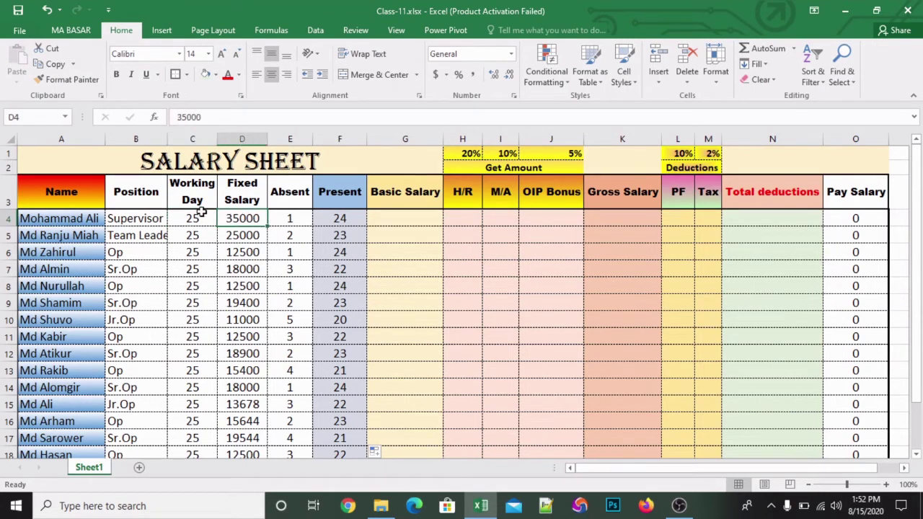
pyautogui.click(202, 214)
# - Enter =D4/C4 in G4
pyautogui.click(397, 213)
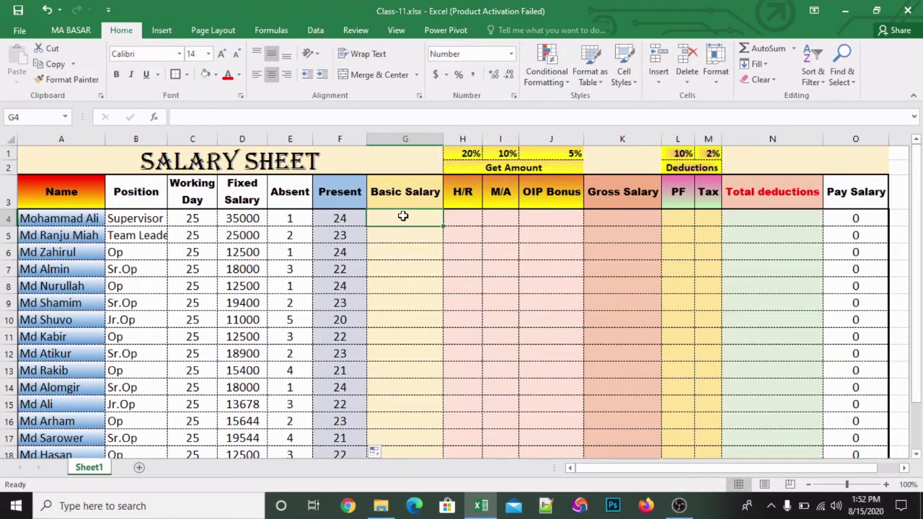
pyautogui.write('=')
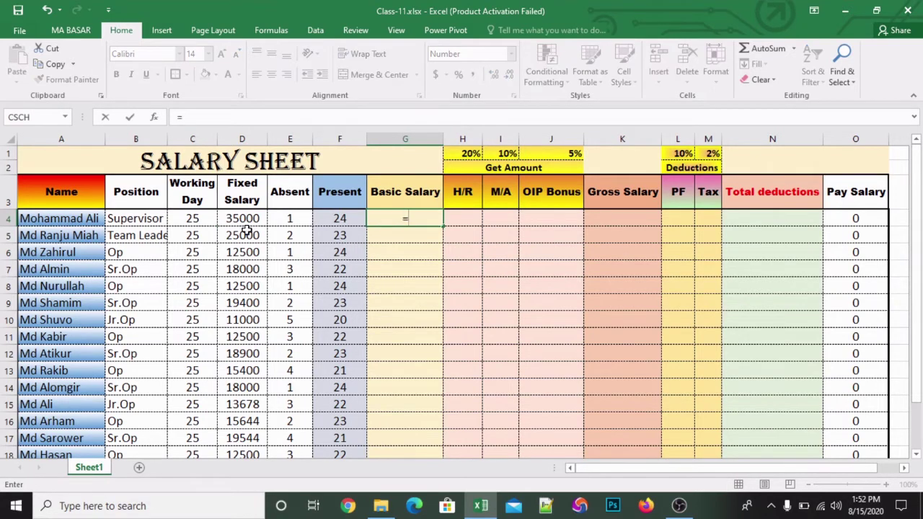
pyautogui.click(244, 216)
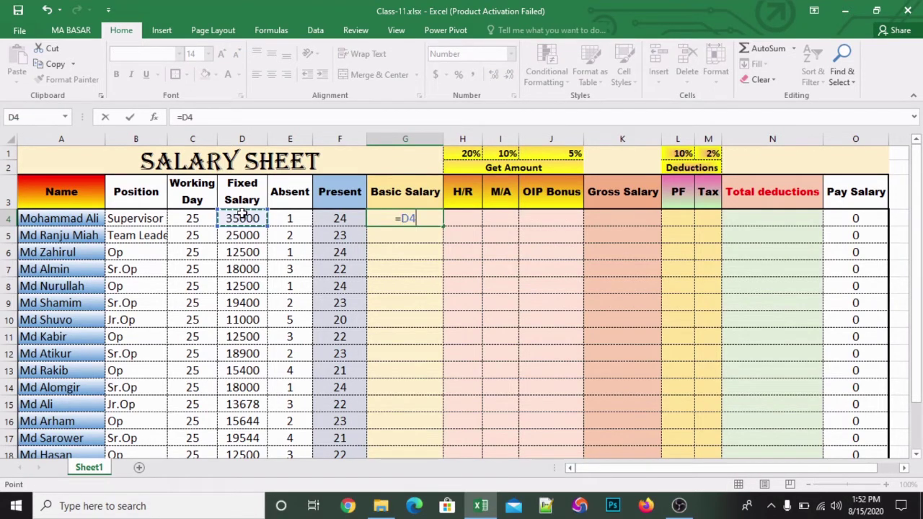
pyautogui.write('-')
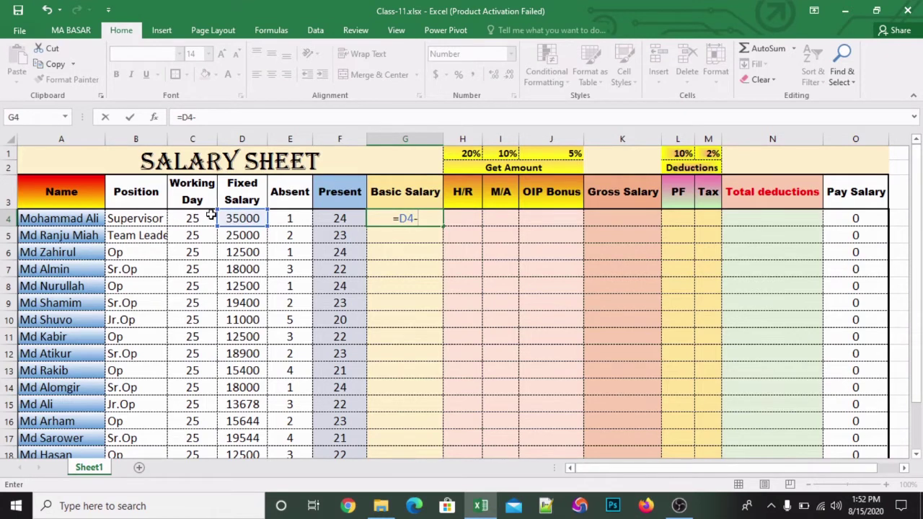
pyautogui.press('BackSpace')
pyautogui.write('/')
pyautogui.click(192, 219)
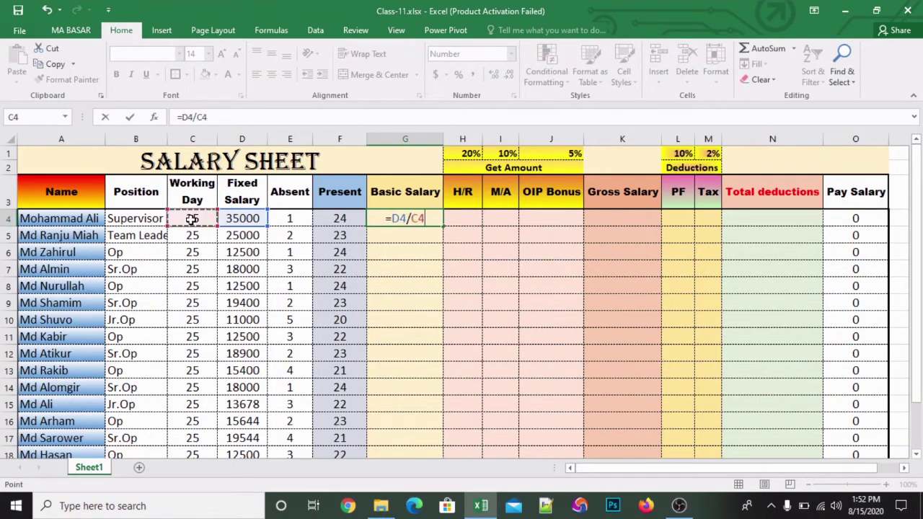
pyautogui.press('Return')
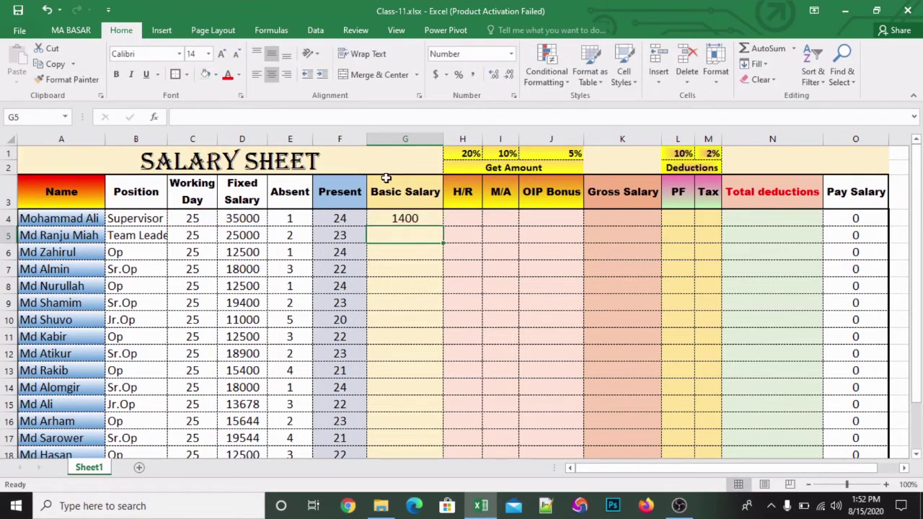
# - Extend G4 to =D4/C4*F4 and fill it down the Basic Salary column
pyautogui.click(422, 215)
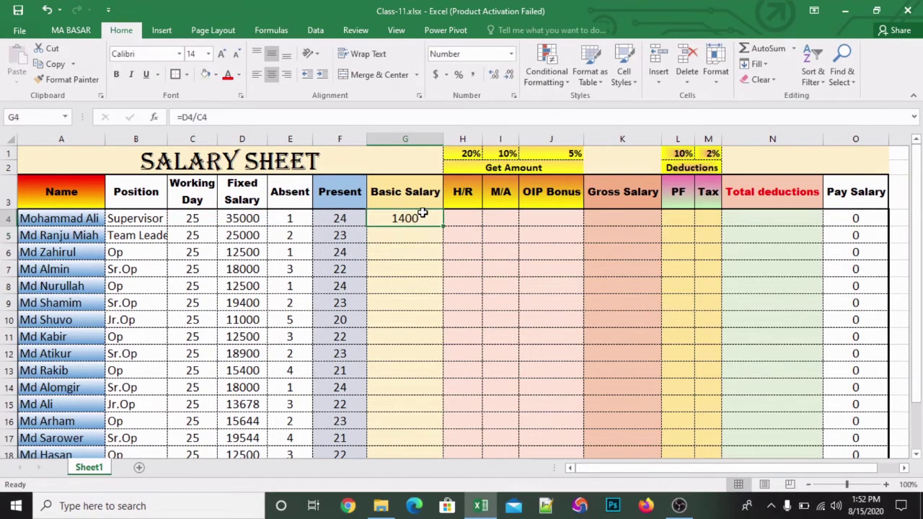
pyautogui.click(261, 119)
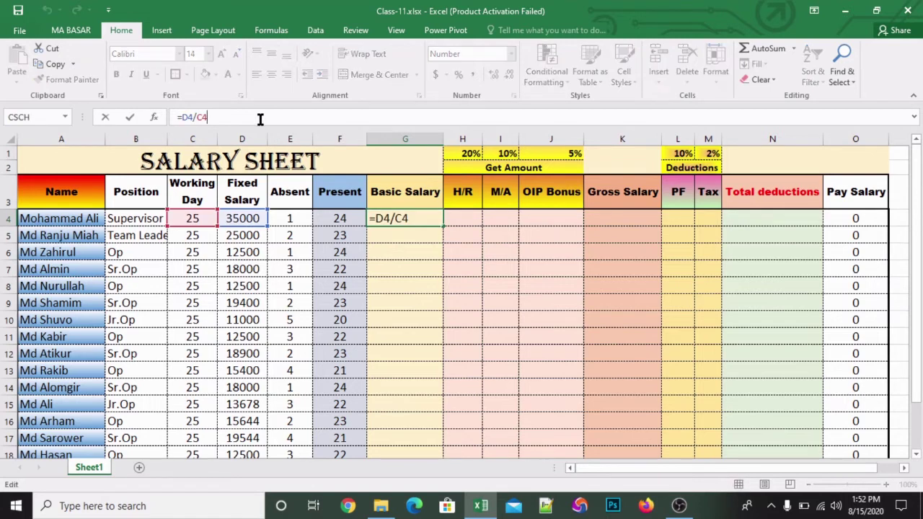
pyautogui.write('*')
pyautogui.click(339, 220)
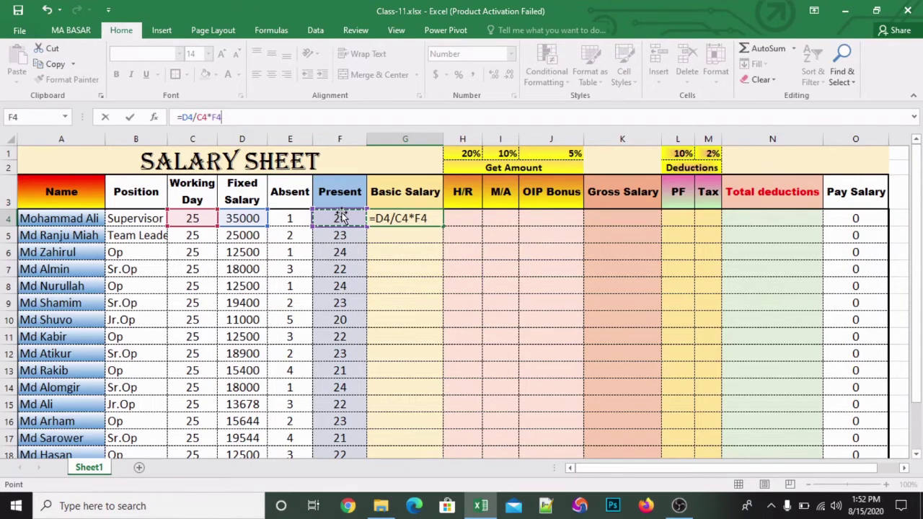
pyautogui.hotkey('ctrl', 'Return')
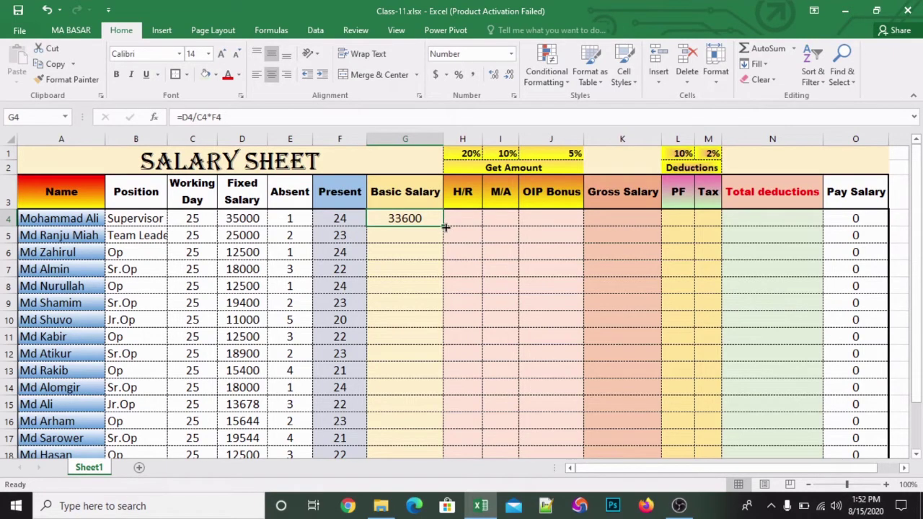
pyautogui.doubleClick(445, 228)
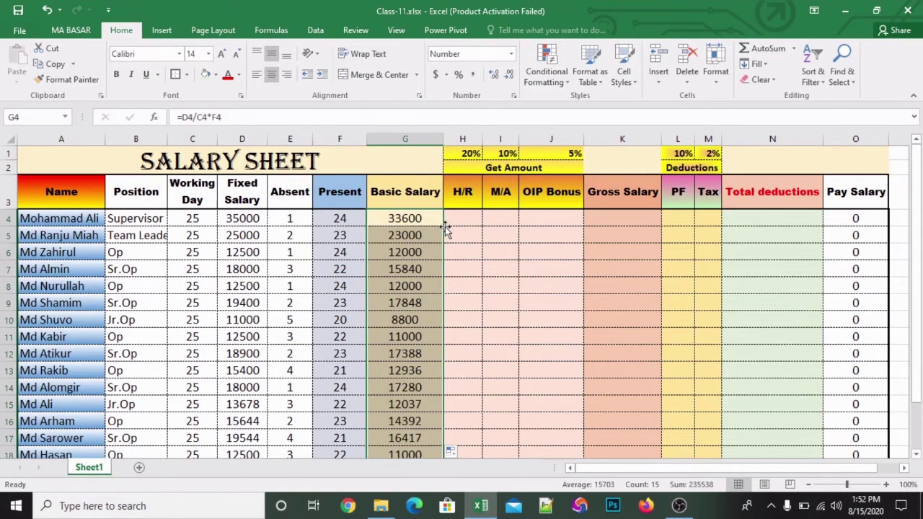
# - Check the Basic Salary results, the H/R heading and the 20% rate in H1
pyautogui.scroll(-2, 445, 227)
pyautogui.scroll(2, 445, 227)
pyautogui.click(423, 251)
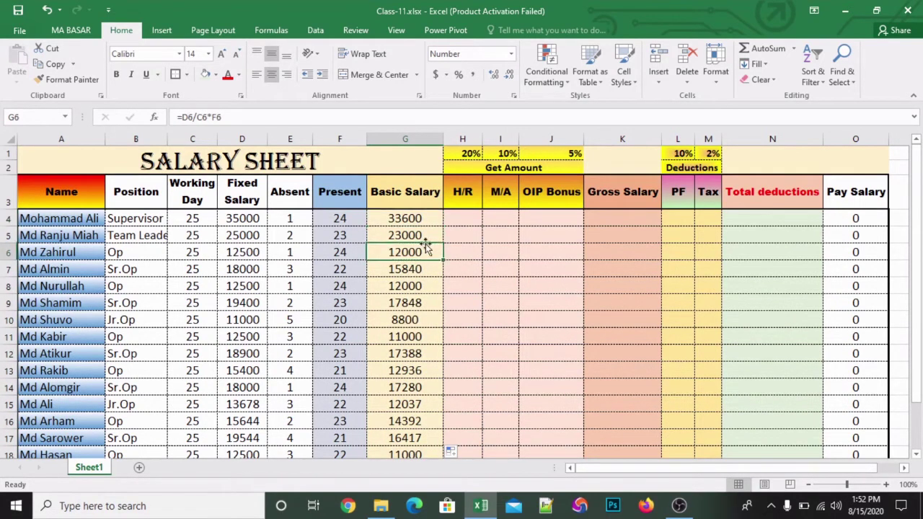
pyautogui.click(464, 218)
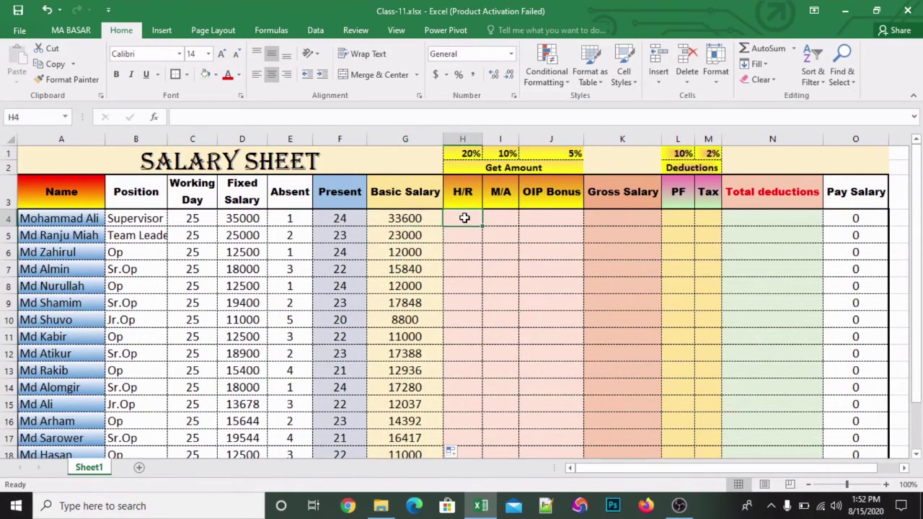
pyautogui.click(423, 215)
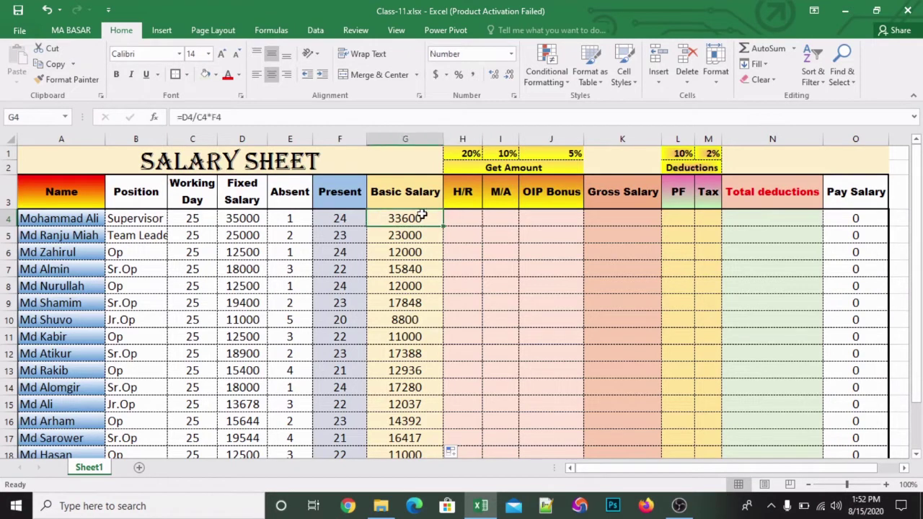
pyautogui.click(463, 215)
pyautogui.click(467, 151)
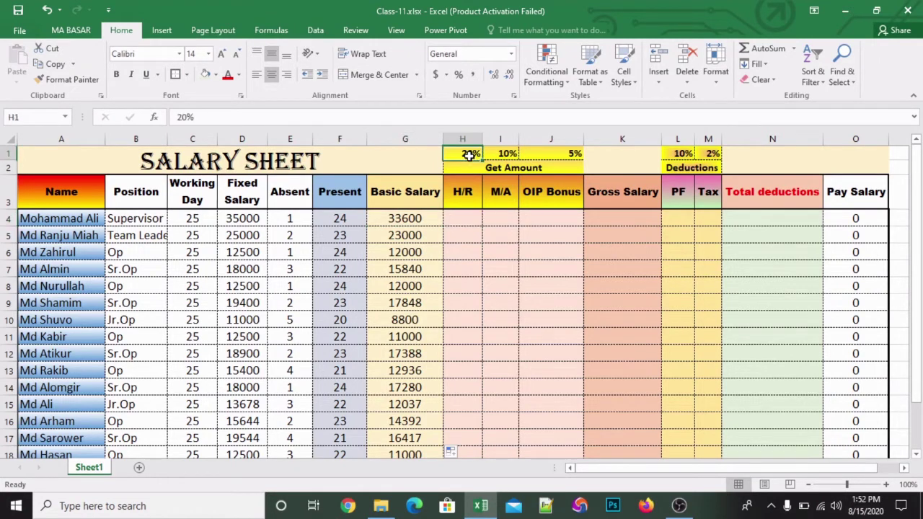
pyautogui.click(466, 201)
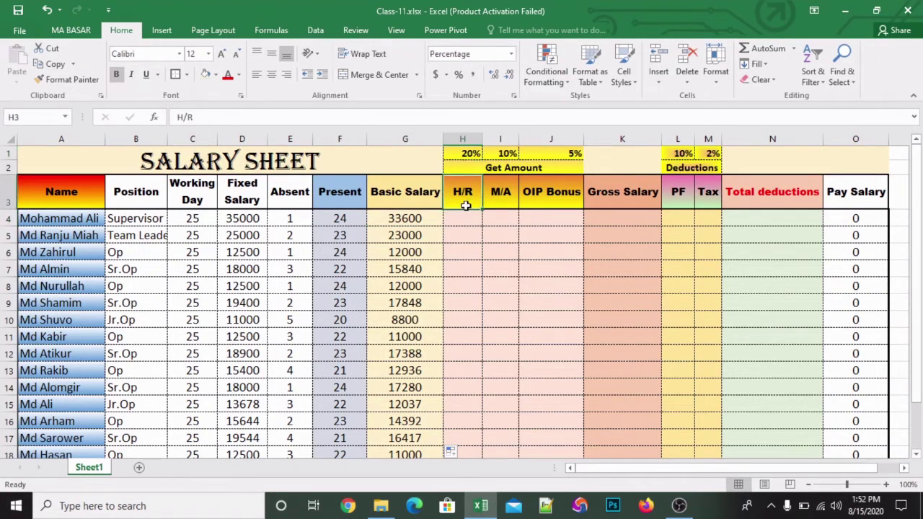
# - Resize column H, narrowing it and then widening it slightly
pyautogui.click(420, 220)
pyautogui.moveTo(478, 145); pyautogui.dragTo(469, 146)
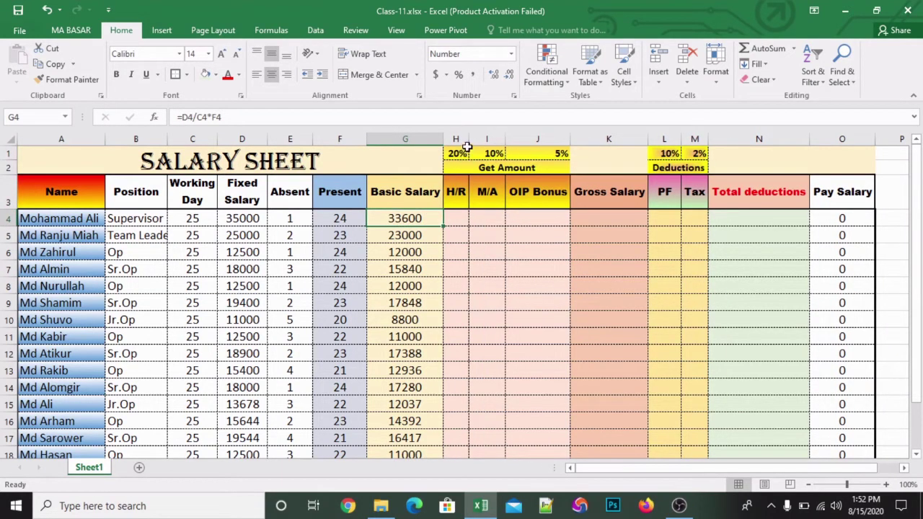
pyautogui.moveTo(467, 141); pyautogui.dragTo(486, 141)
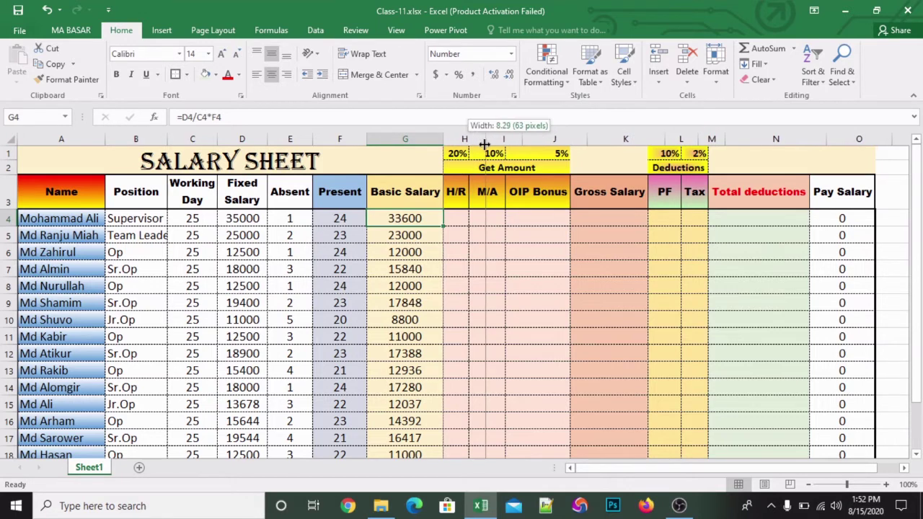
# - Enter =G4*H1 in H4 and fill it down the H/R column
pyautogui.click(470, 214)
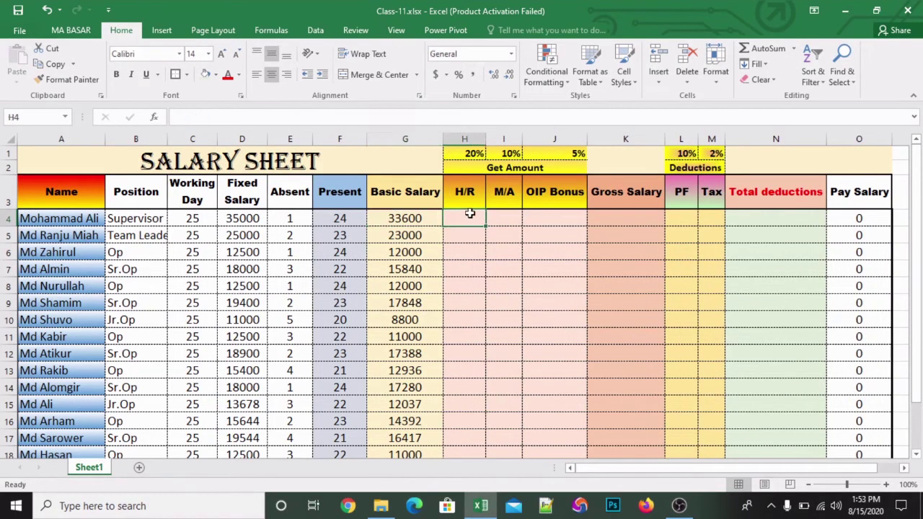
pyautogui.write('=')
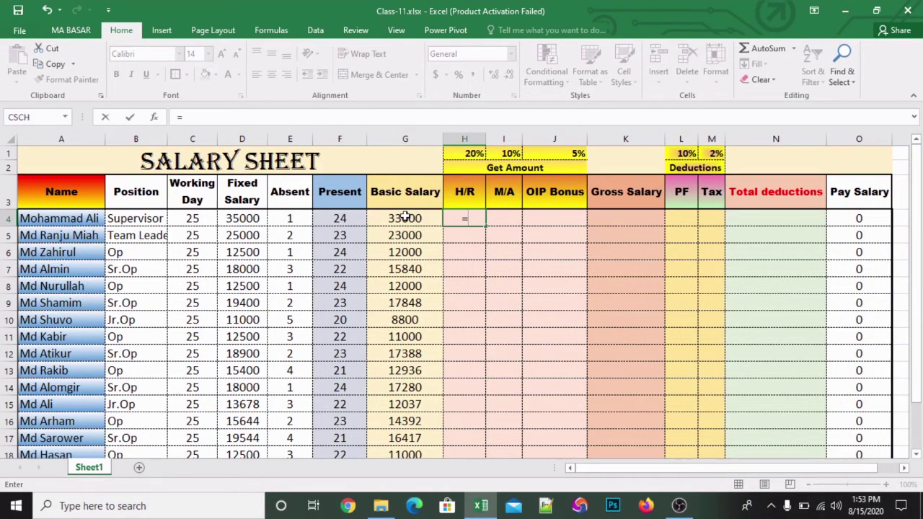
pyautogui.click(406, 217)
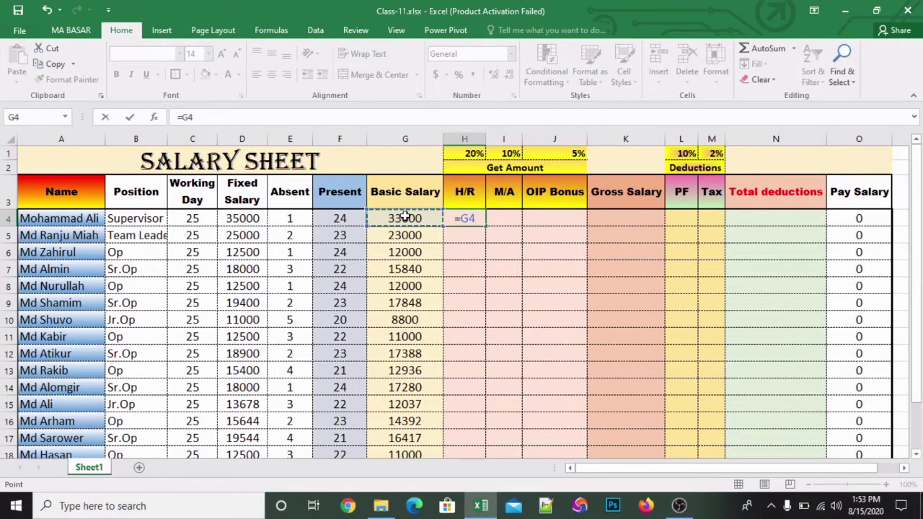
pyautogui.write('*')
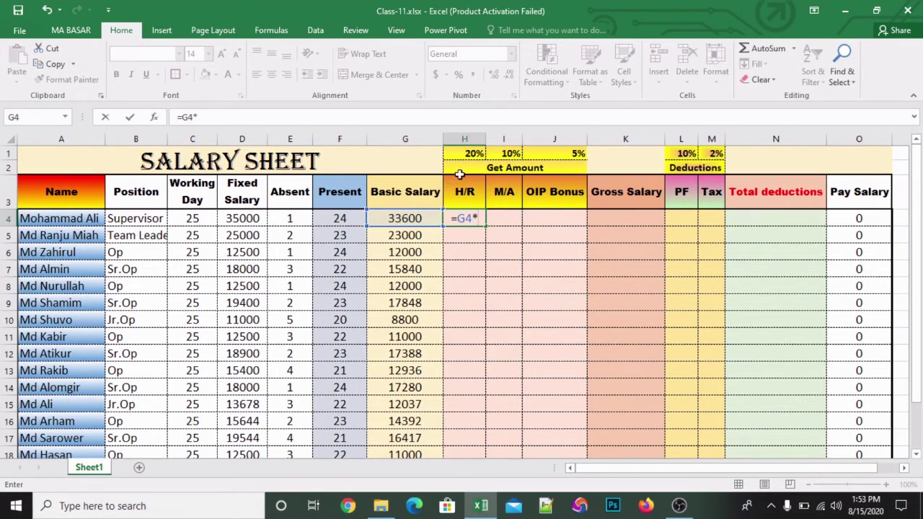
pyautogui.click(471, 152)
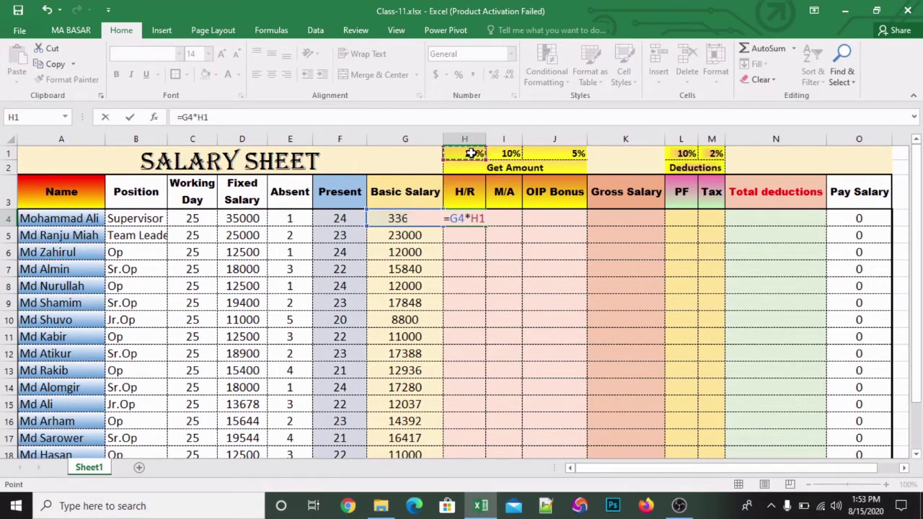
pyautogui.press('Return')
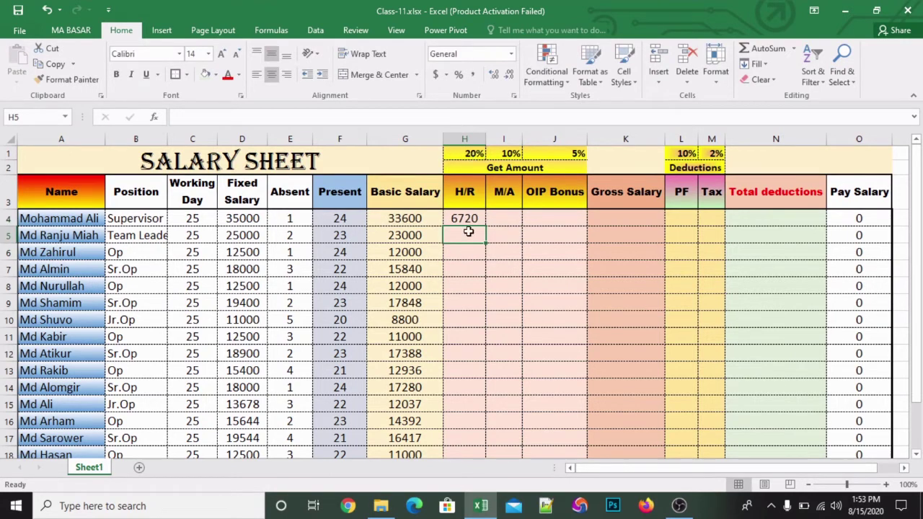
pyautogui.click(469, 213)
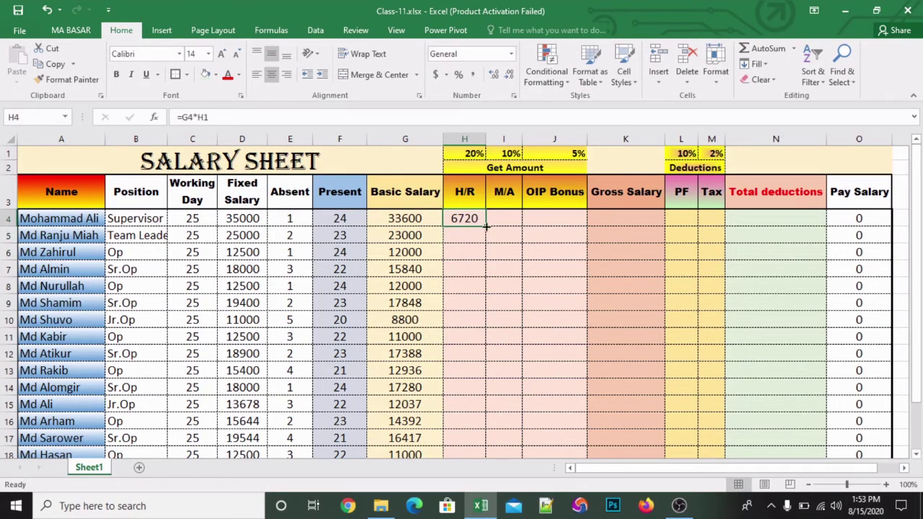
pyautogui.doubleClick(487, 228)
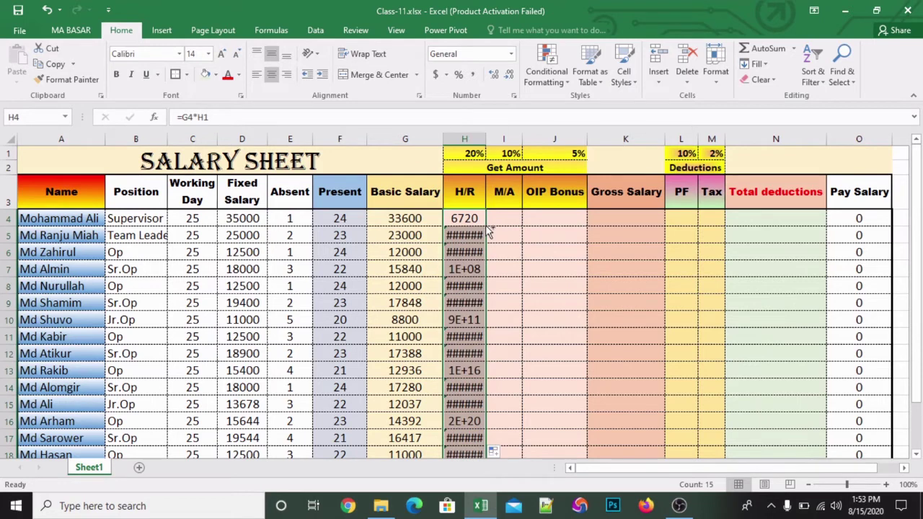
# - Undo the fill, correct H4 to =G4*$H$1, and refill it to row 18
pyautogui.hotkey('ctrl', 'z')
pyautogui.doubleClick(469, 217)
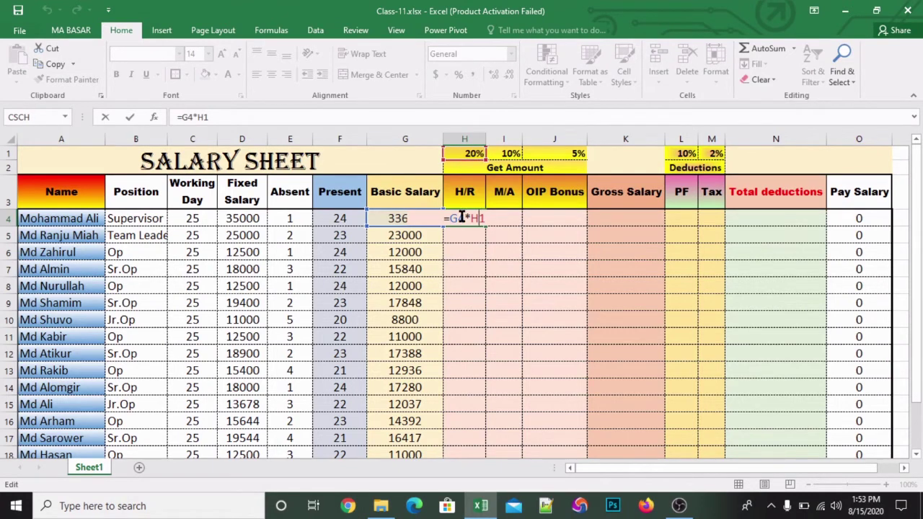
pyautogui.press('F4')
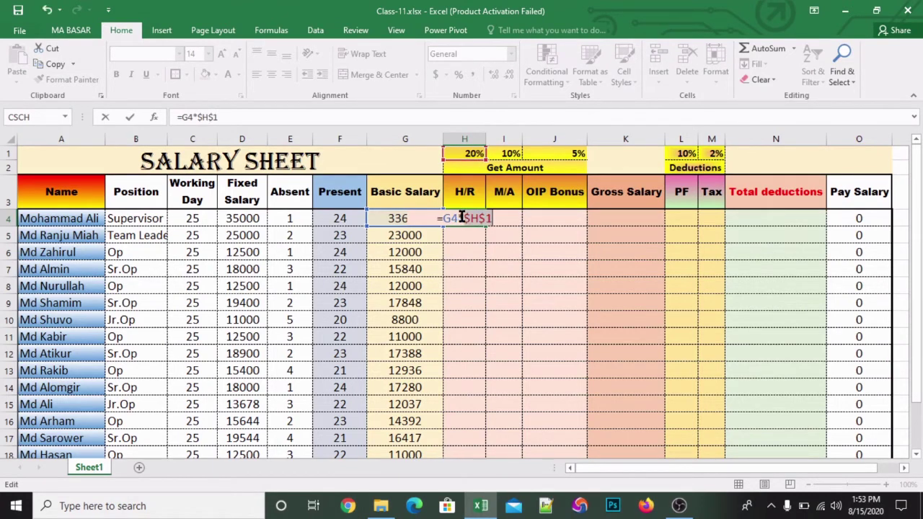
pyautogui.press('Return')
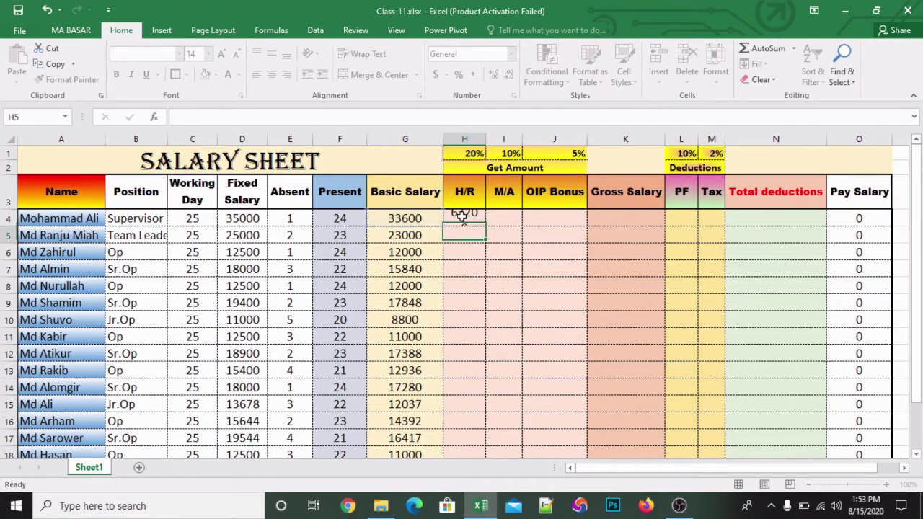
pyautogui.click(469, 217)
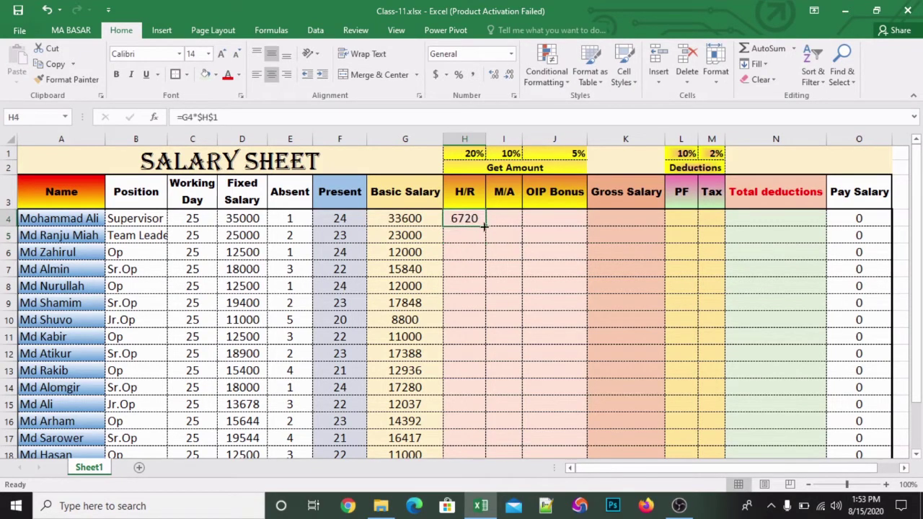
pyautogui.doubleClick(486, 228)
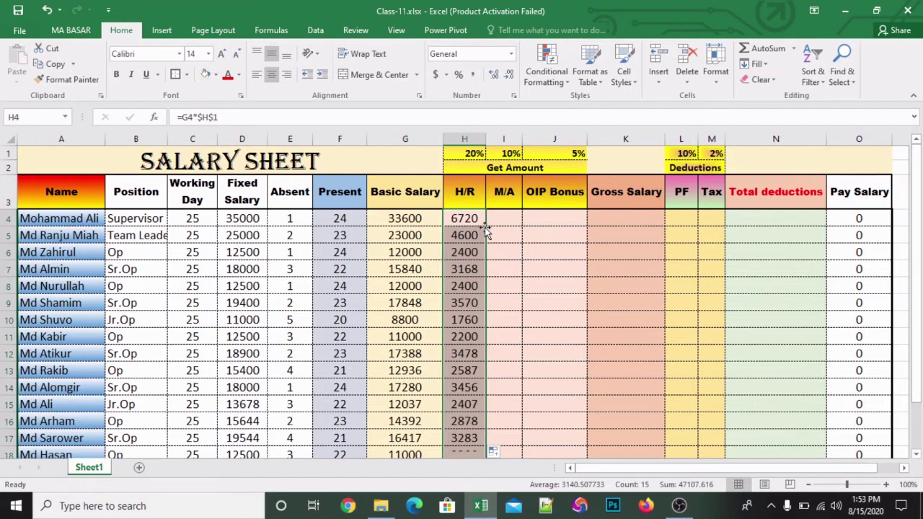
# - Enter =G4*$I$1 in I4 and fill it down the M/A column to row 18
pyautogui.click(508, 217)
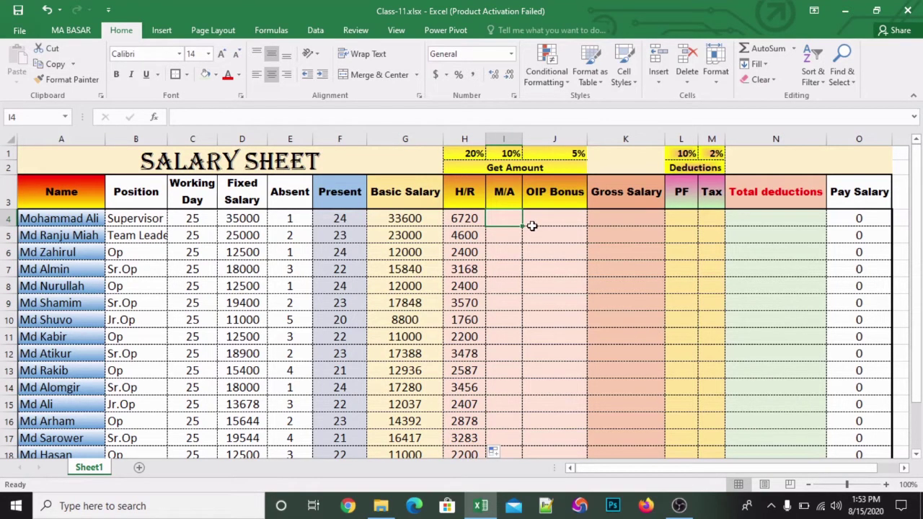
pyautogui.write('=')
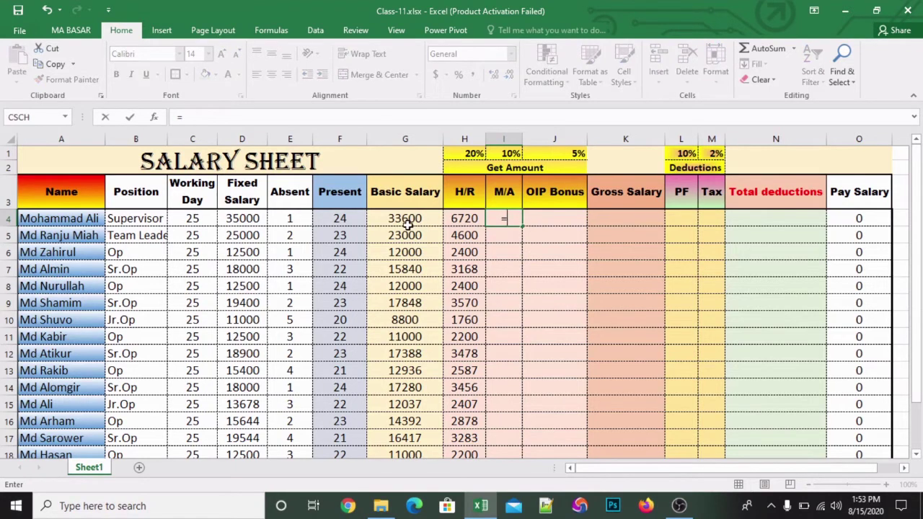
pyautogui.click(399, 218)
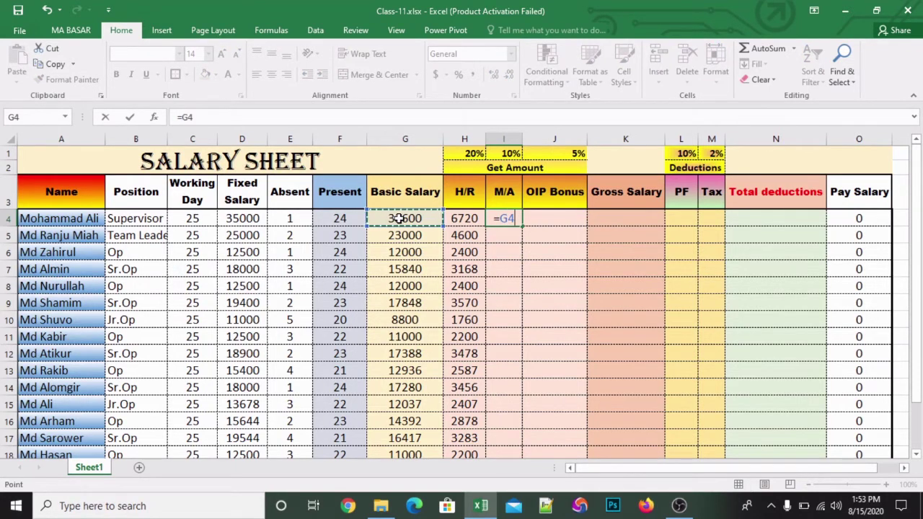
pyautogui.write('*')
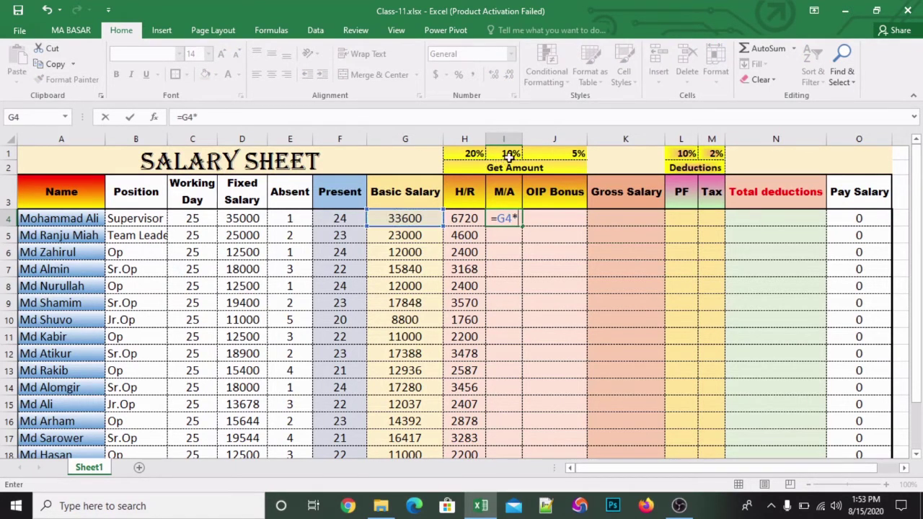
pyautogui.click(511, 153)
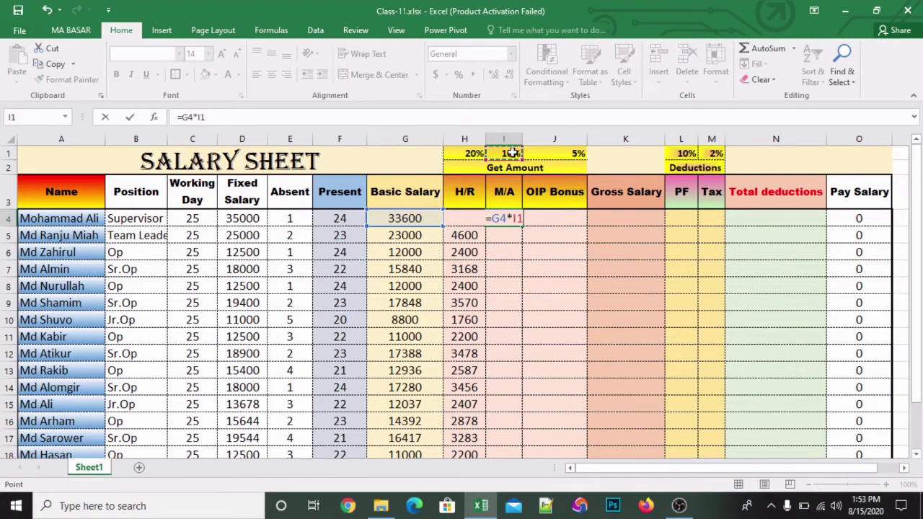
pyautogui.press('F4')
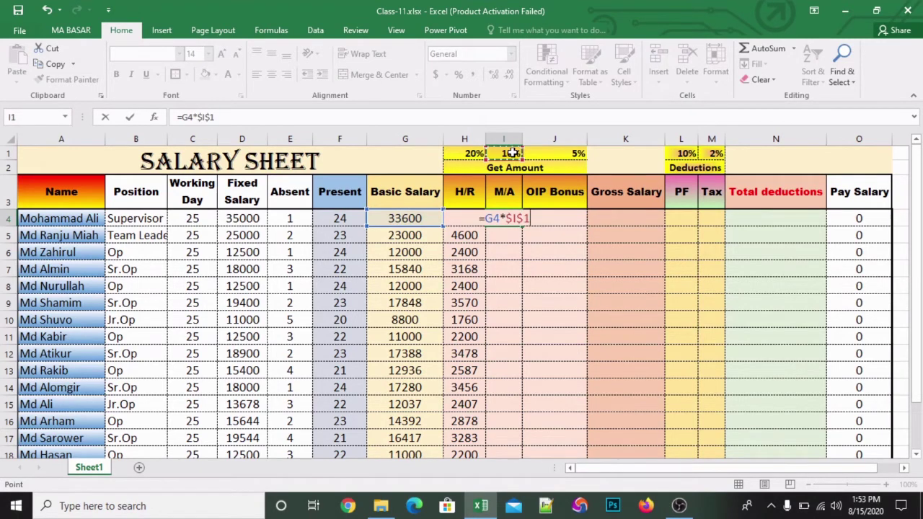
pyautogui.press('Return')
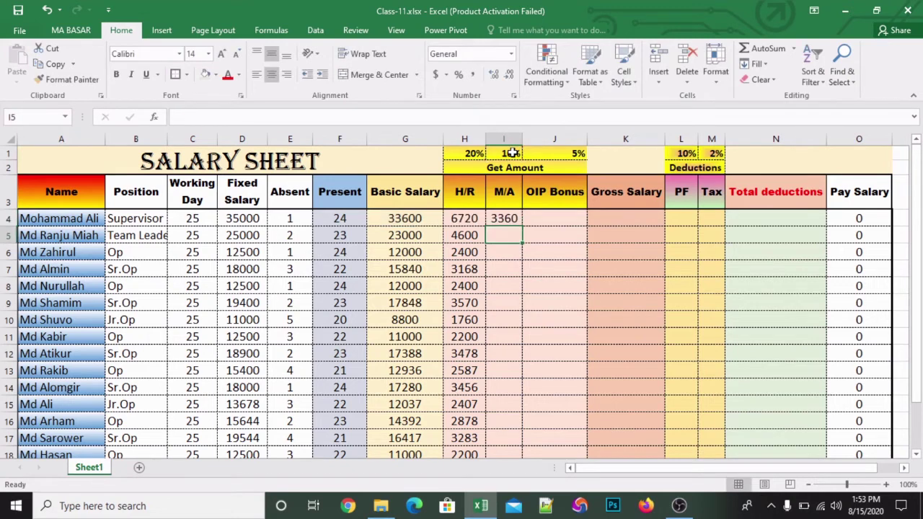
pyautogui.click(509, 217)
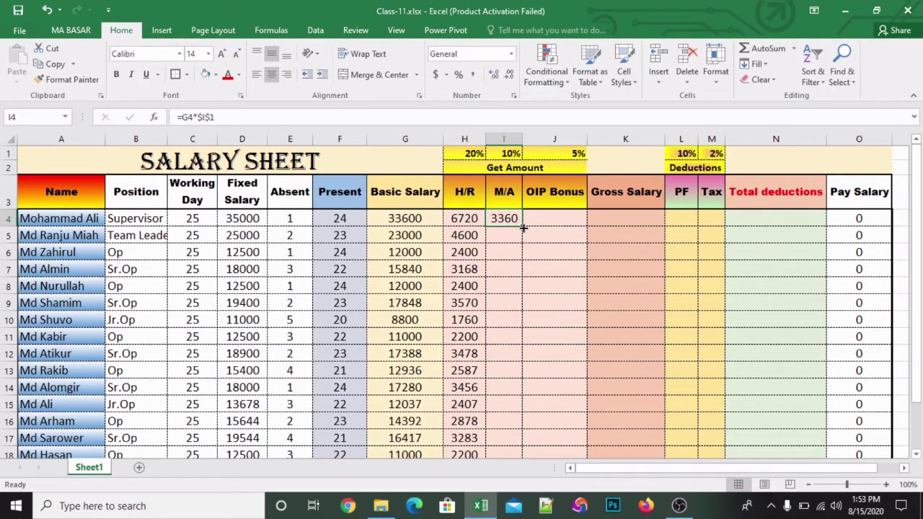
pyautogui.doubleClick(524, 228)
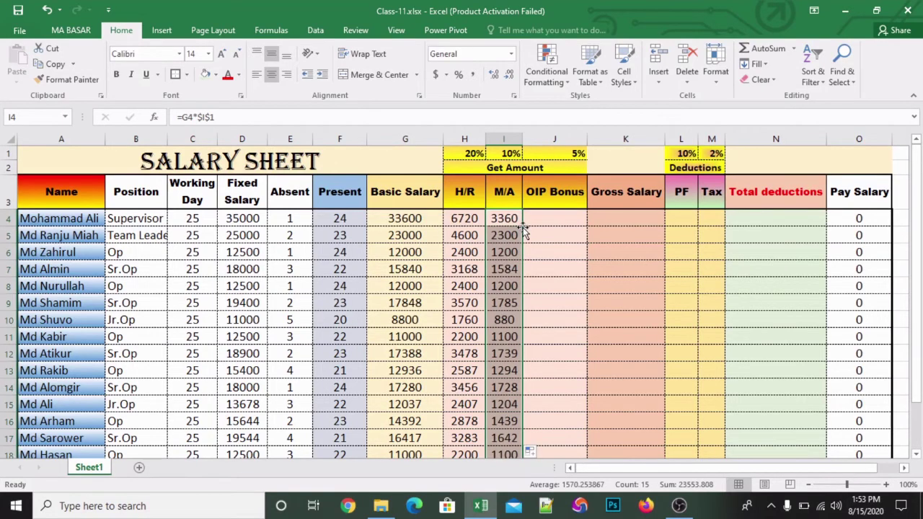
# - Check the Basic Salary formula and the 5% bonus rate in J1
pyautogui.scroll(-3, 536, 258)
pyautogui.scroll(3, 537, 257)
pyautogui.click(558, 215)
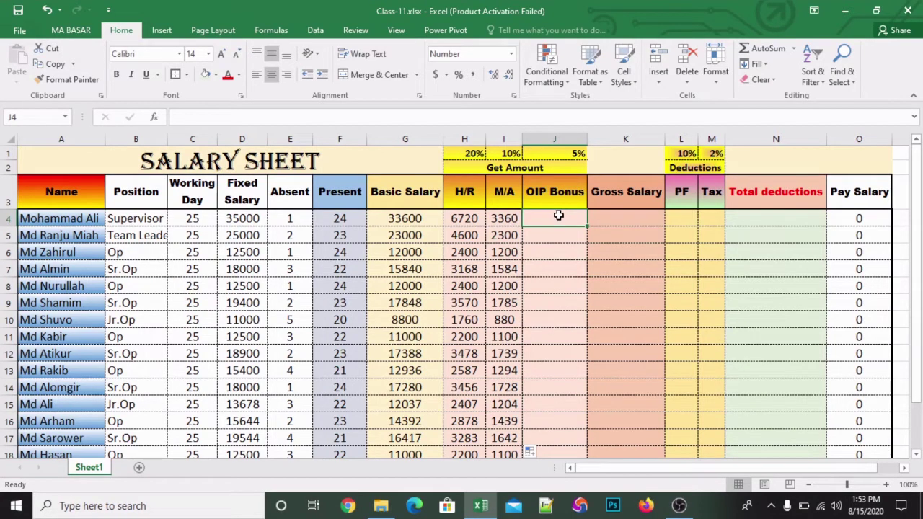
pyautogui.click(398, 214)
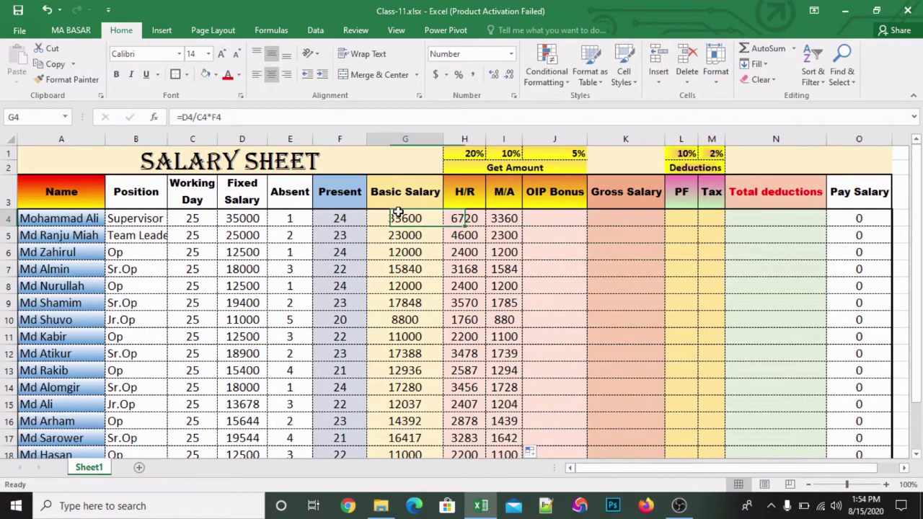
pyautogui.click(562, 215)
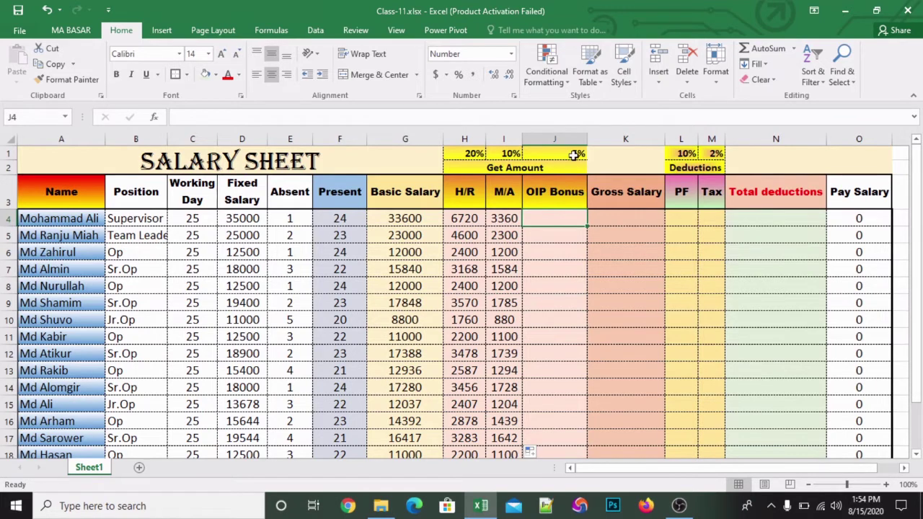
pyautogui.click(574, 154)
# - Enter =G4*J1 in J4 and fill it down the OIP Bonus column
pyautogui.click(560, 220)
pyautogui.write('=')
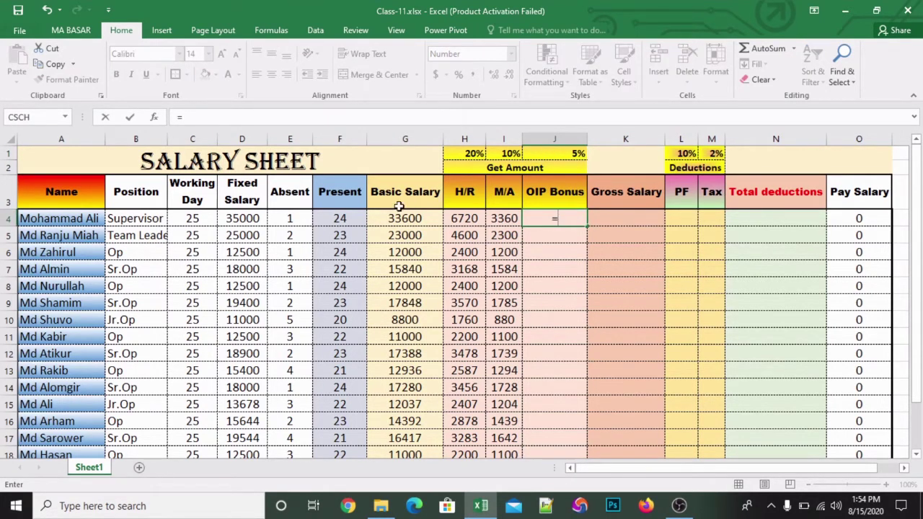
pyautogui.click(399, 218)
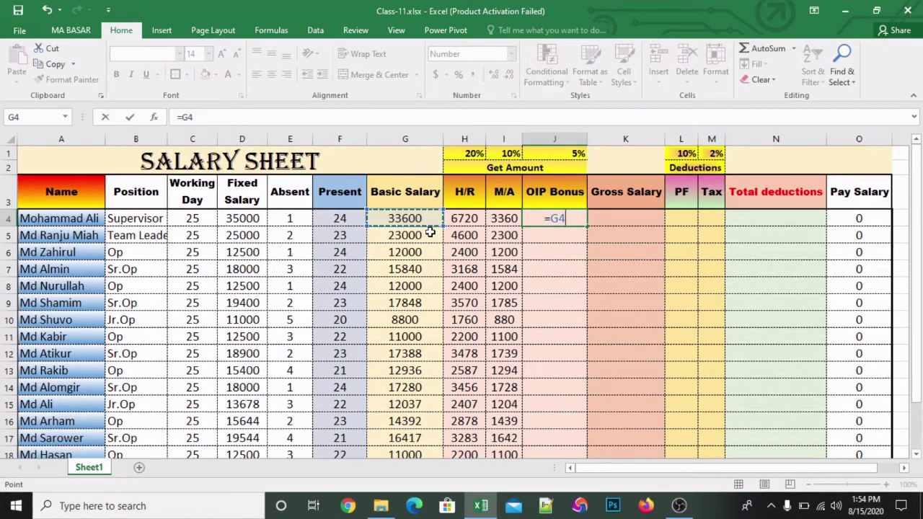
pyautogui.write('*')
pyautogui.click(558, 153)
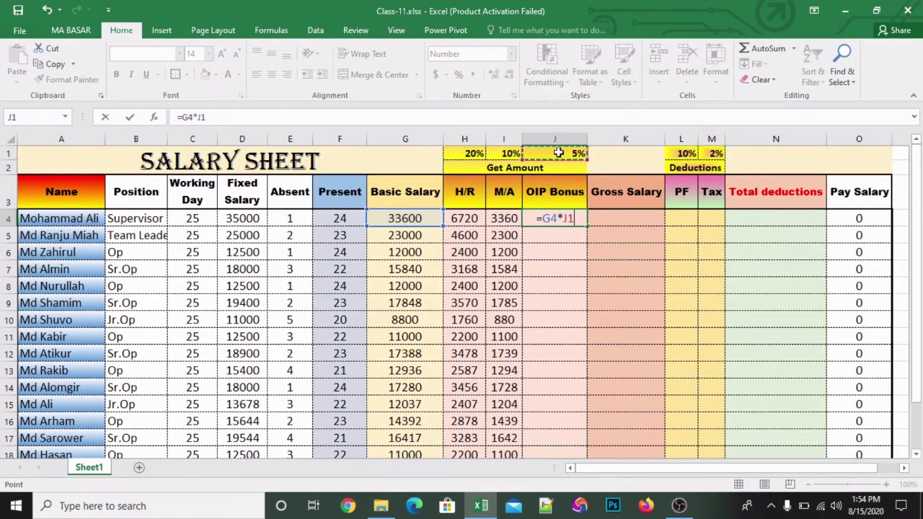
pyautogui.press('Return')
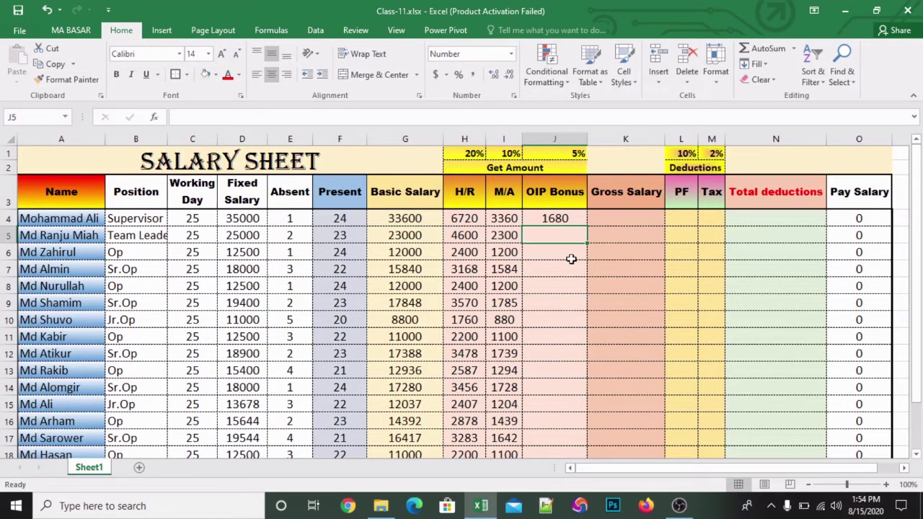
pyautogui.click(570, 218)
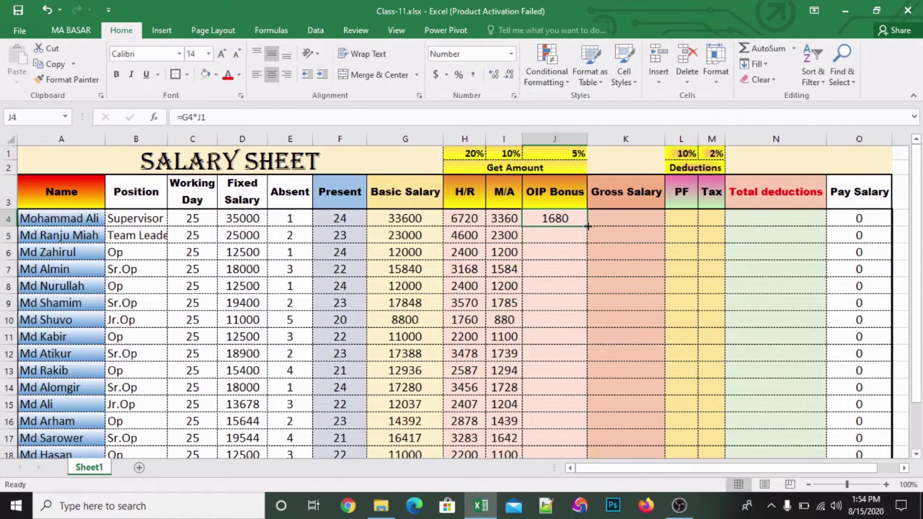
pyautogui.doubleClick(588, 226)
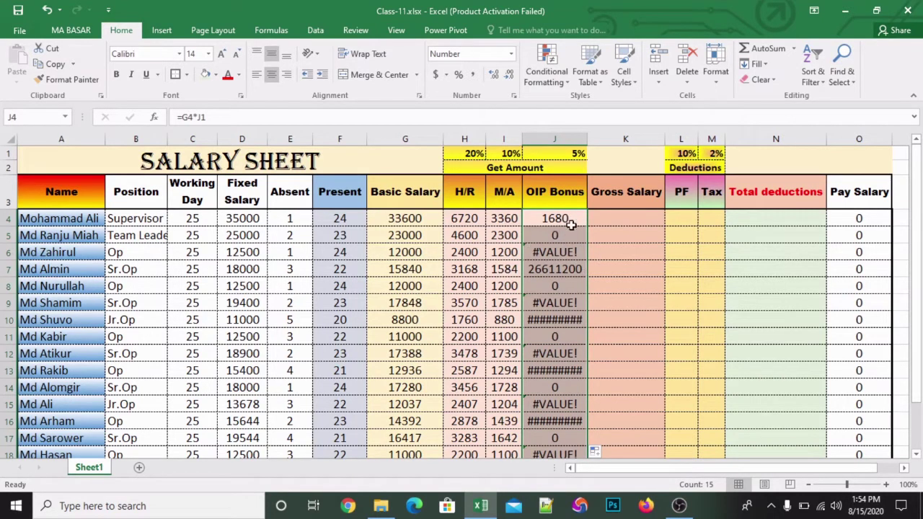
# - Correct J4 to =G4*$J$1 and refill the OIP Bonus column
pyautogui.click(557, 218)
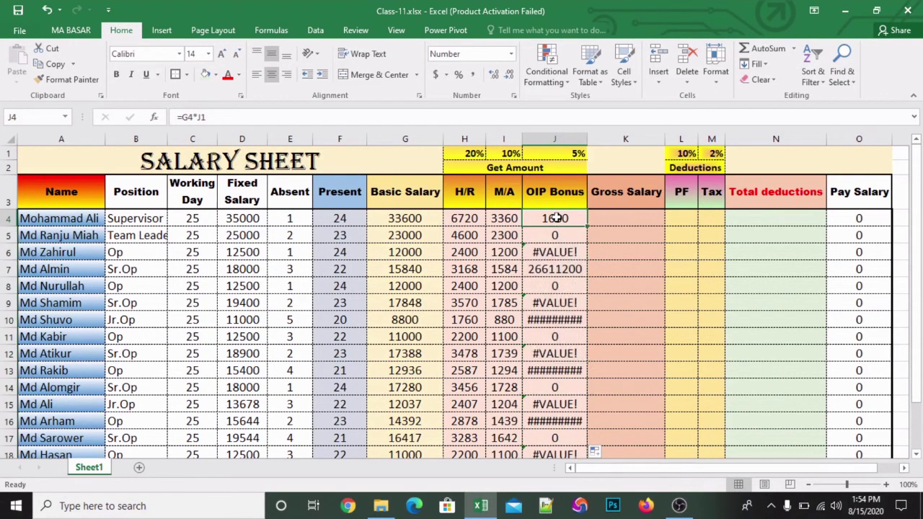
pyautogui.click(210, 115)
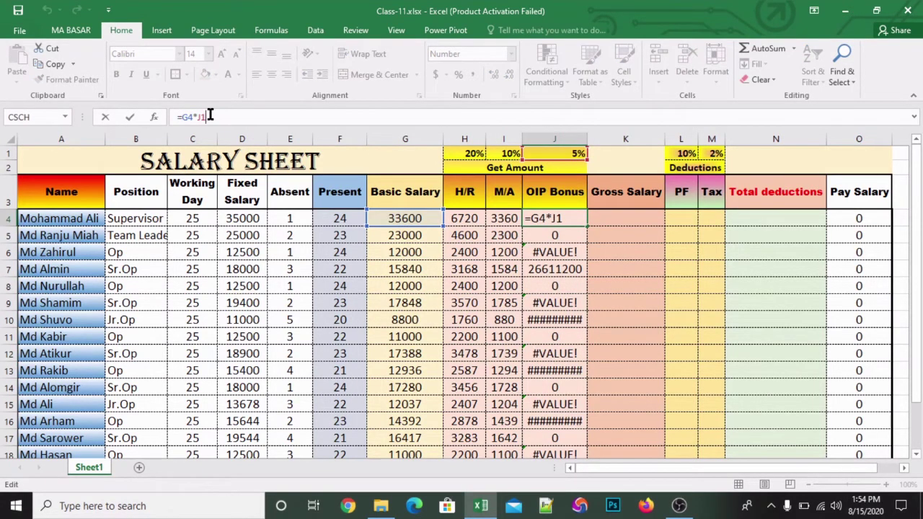
pyautogui.press('F4')
pyautogui.press('Return')
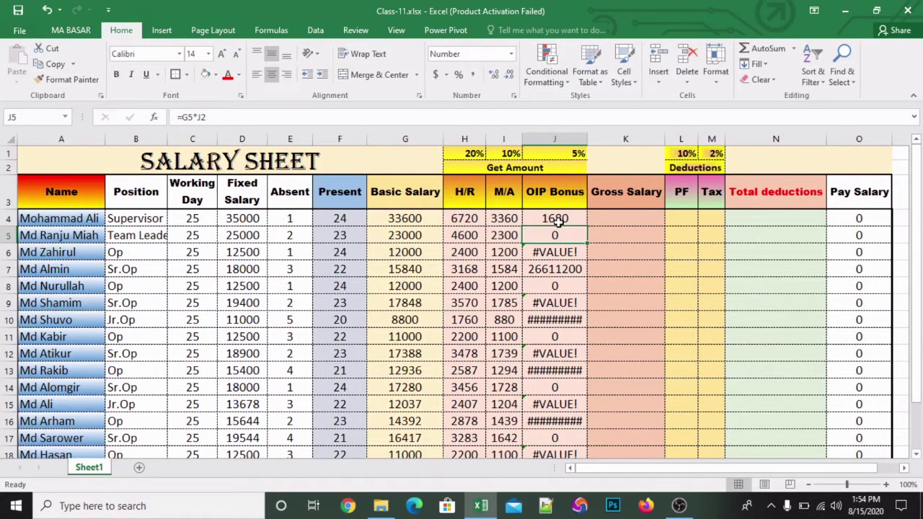
pyautogui.click(555, 220)
pyautogui.doubleClick(588, 225)
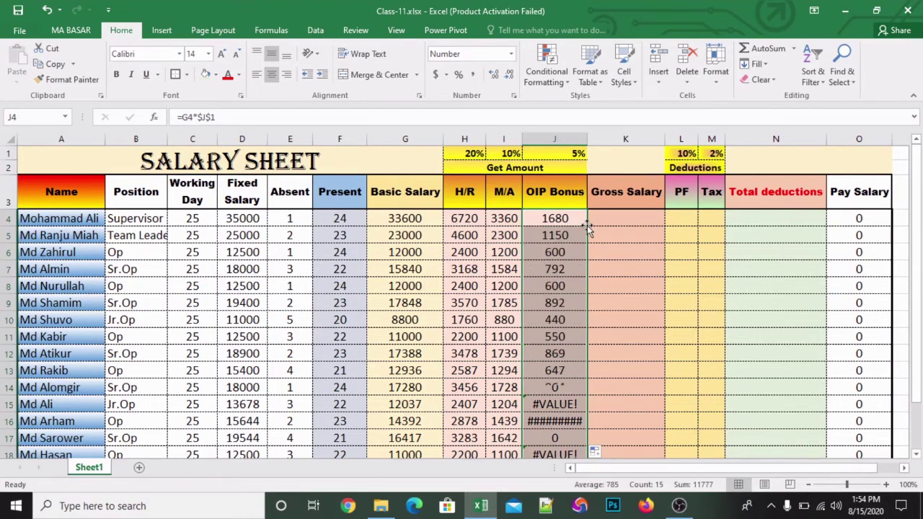
pyautogui.scroll(-1, 588, 226)
pyautogui.scroll(1, 588, 226)
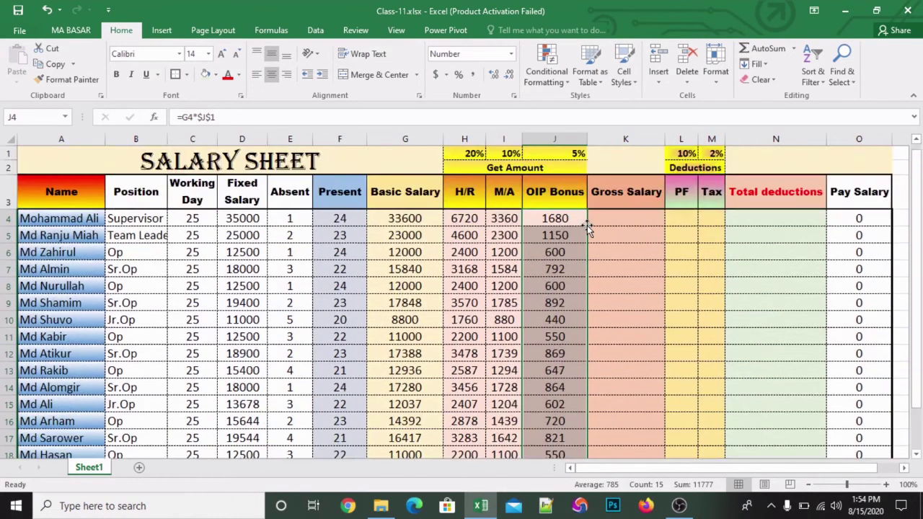
pyautogui.click(622, 218)
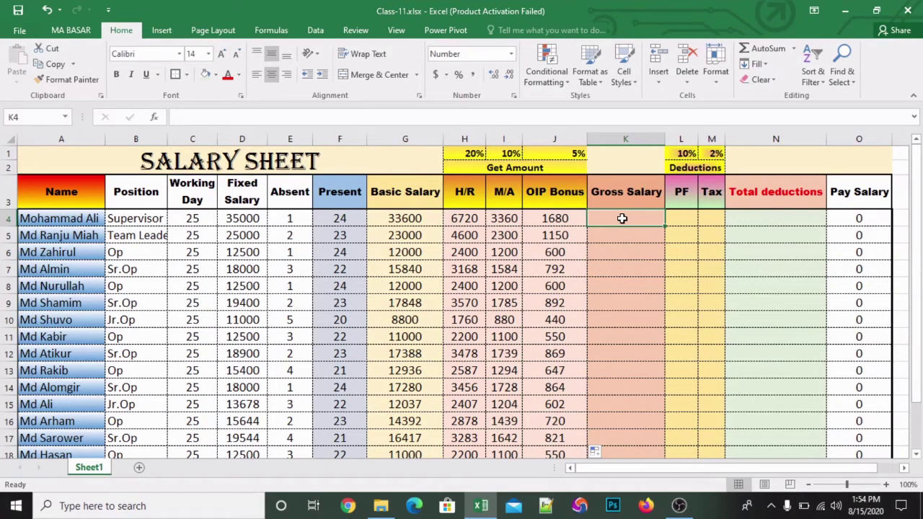
pyautogui.scroll(-2, 621, 218)
pyautogui.scroll(2, 622, 217)
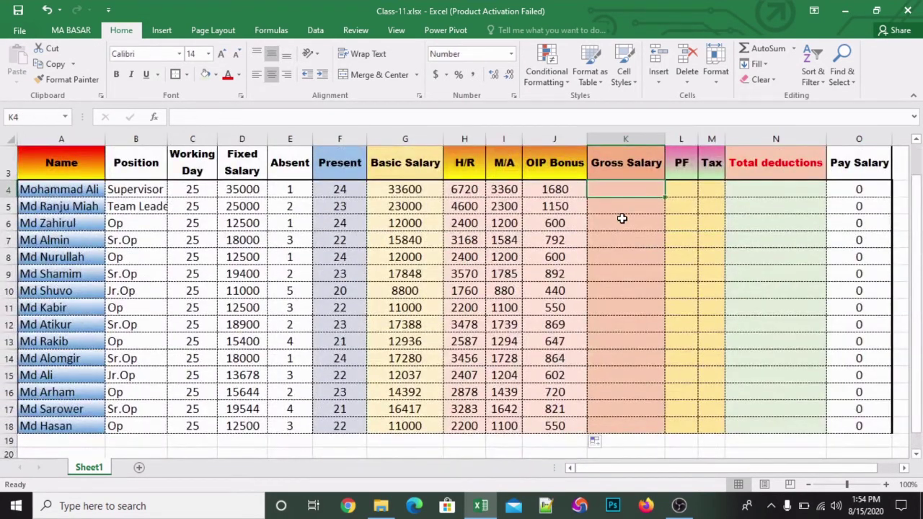
pyautogui.click(469, 189)
pyautogui.scroll(1, 468, 189)
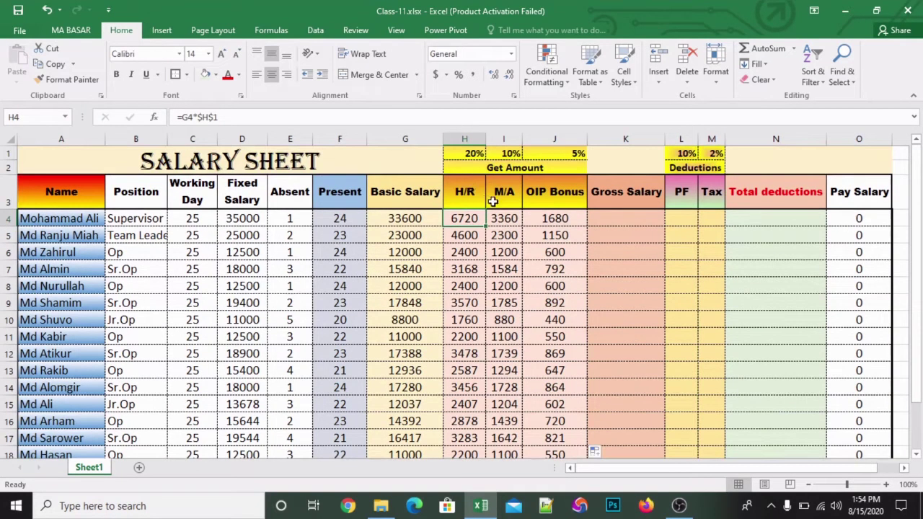
pyautogui.click(505, 218)
pyautogui.click(553, 218)
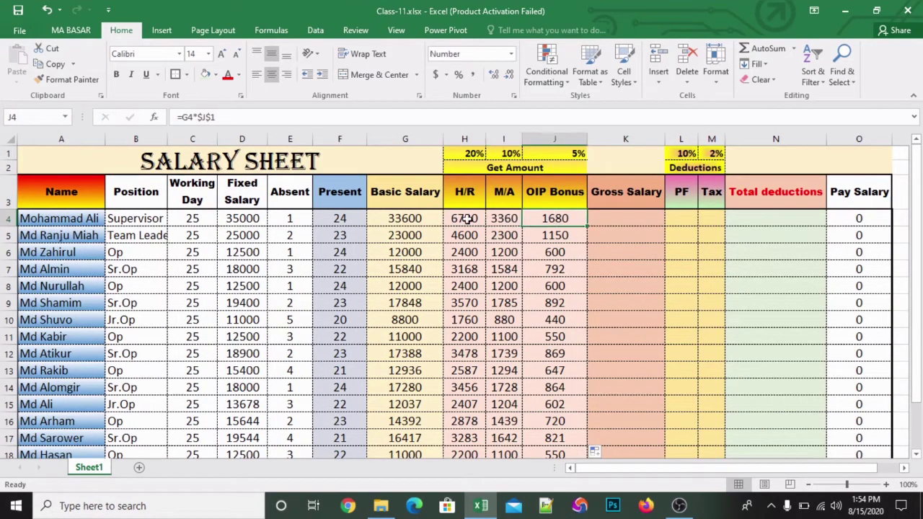
pyautogui.click(415, 218)
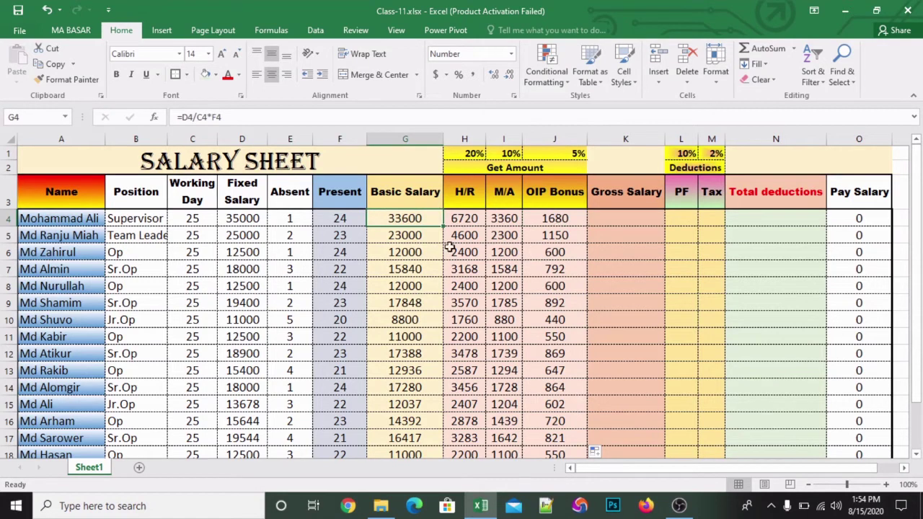
pyautogui.click(613, 222)
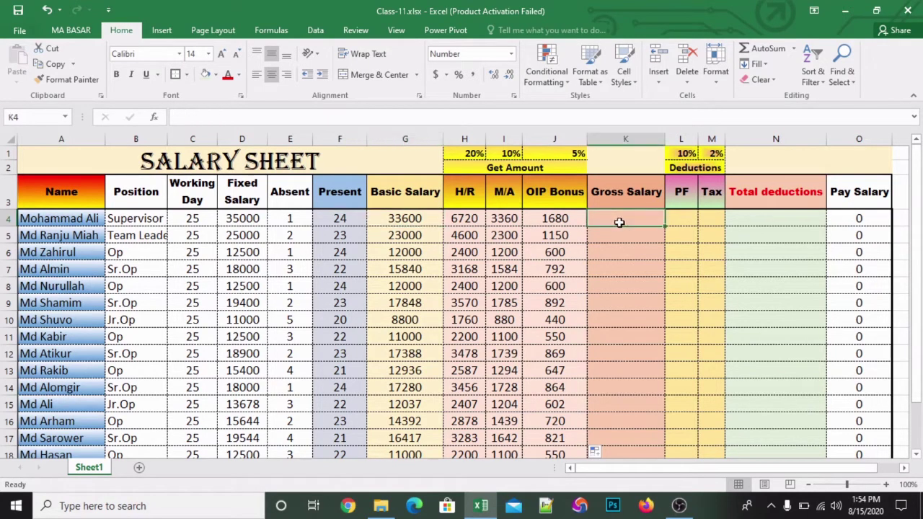
pyautogui.click(619, 248)
pyautogui.click(620, 218)
pyautogui.click(408, 218)
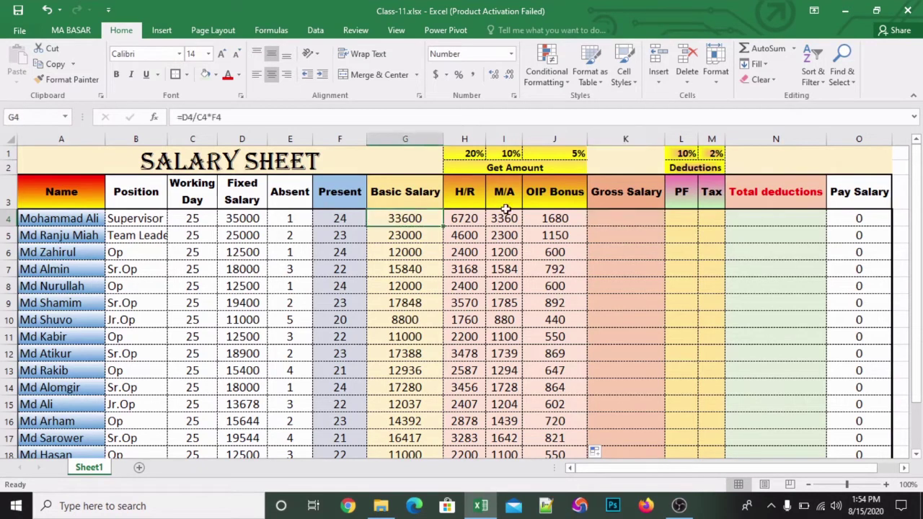
pyautogui.click(621, 218)
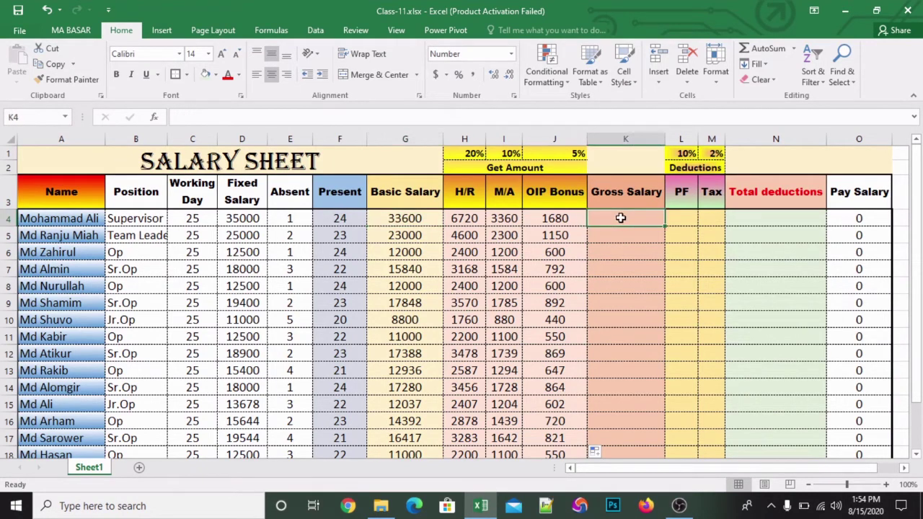
# - Enter =G4+H4+I4+J4 in K4 for 45360, then delete it again
pyautogui.write('=')
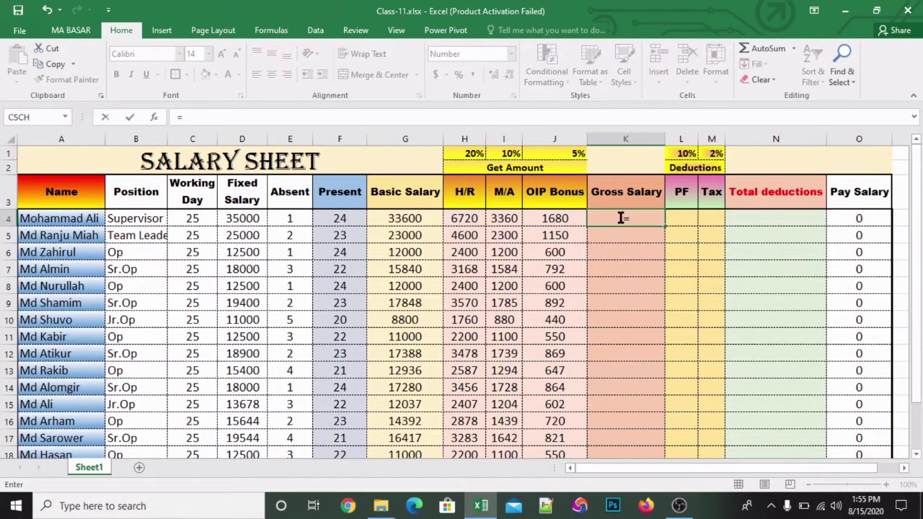
pyautogui.click(417, 218)
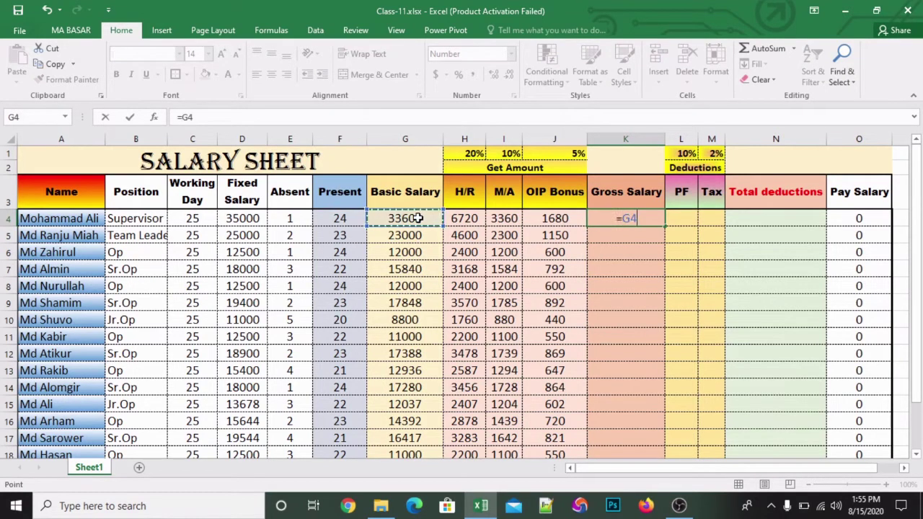
pyautogui.write('+')
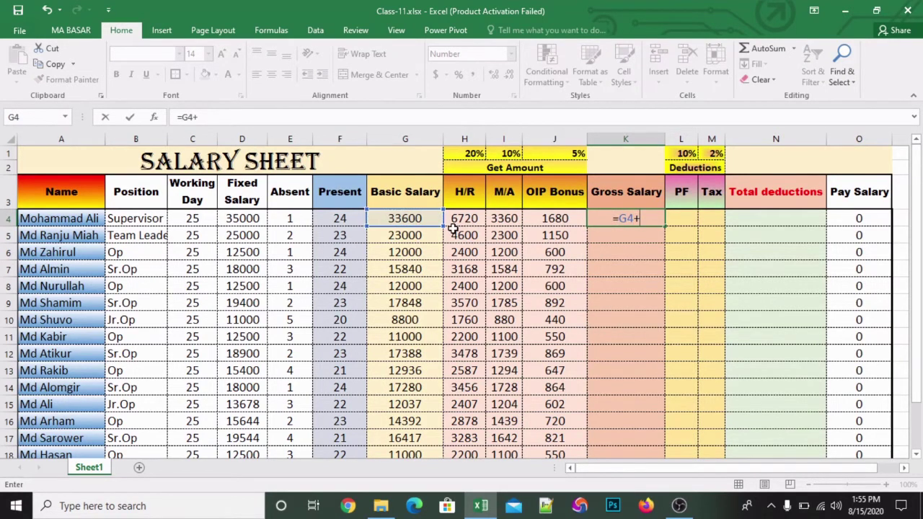
pyautogui.click(465, 218)
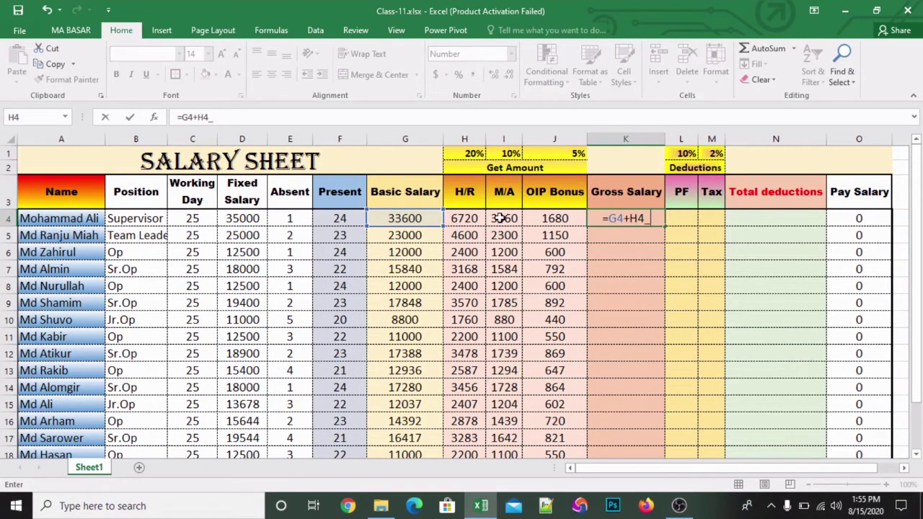
pyautogui.press('BackSpace')
pyautogui.press('BackSpace')
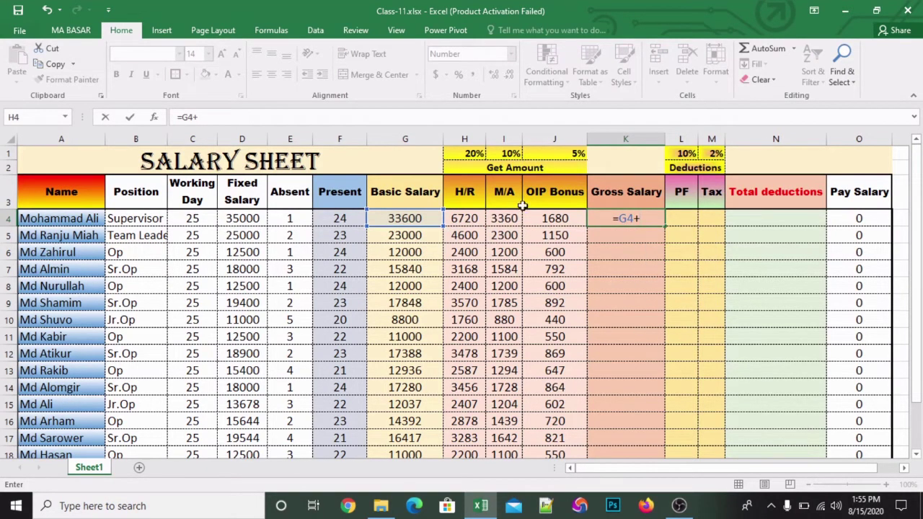
pyautogui.click(458, 219)
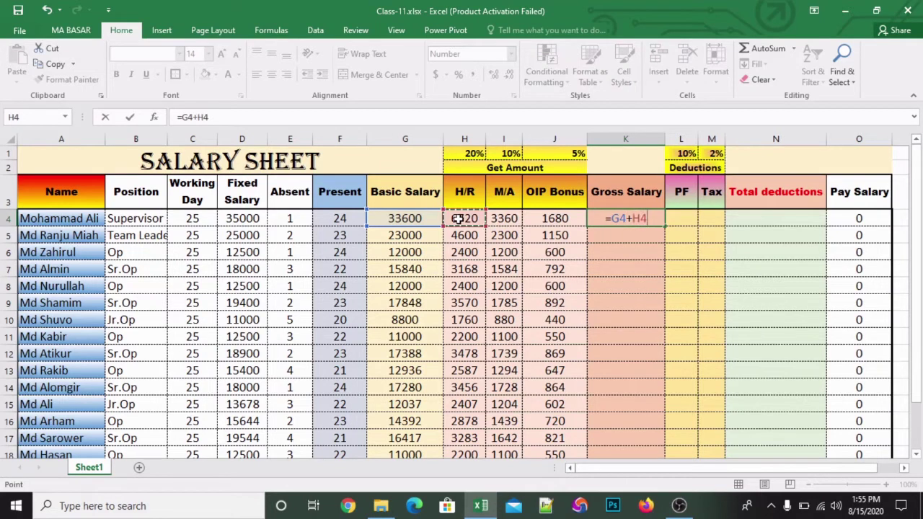
pyautogui.write('+')
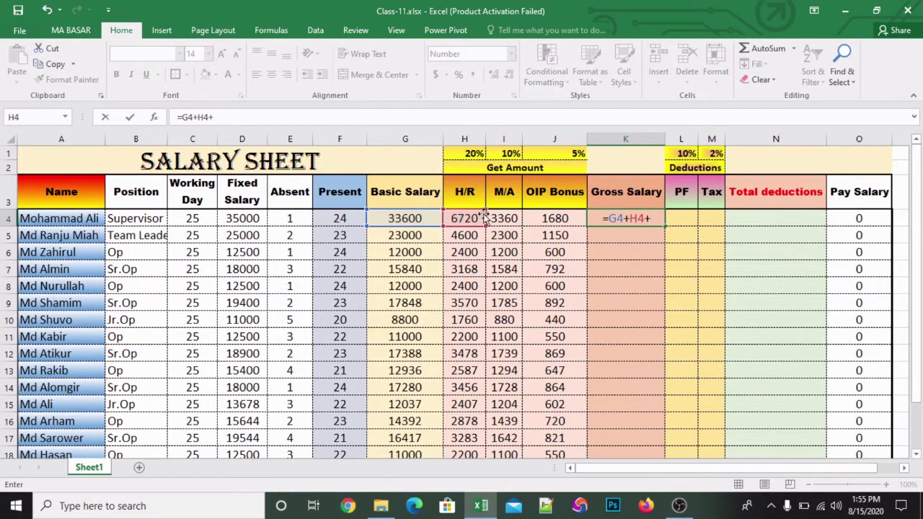
pyautogui.click(503, 223)
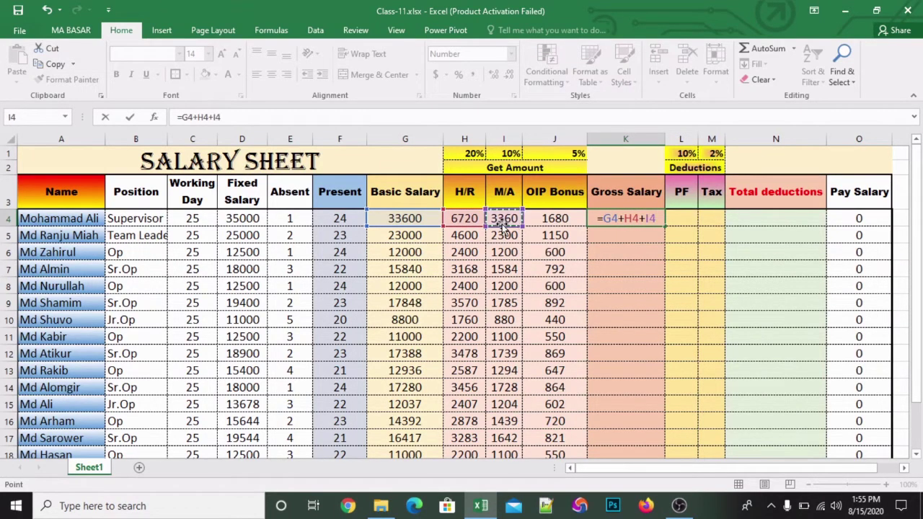
pyautogui.write('+')
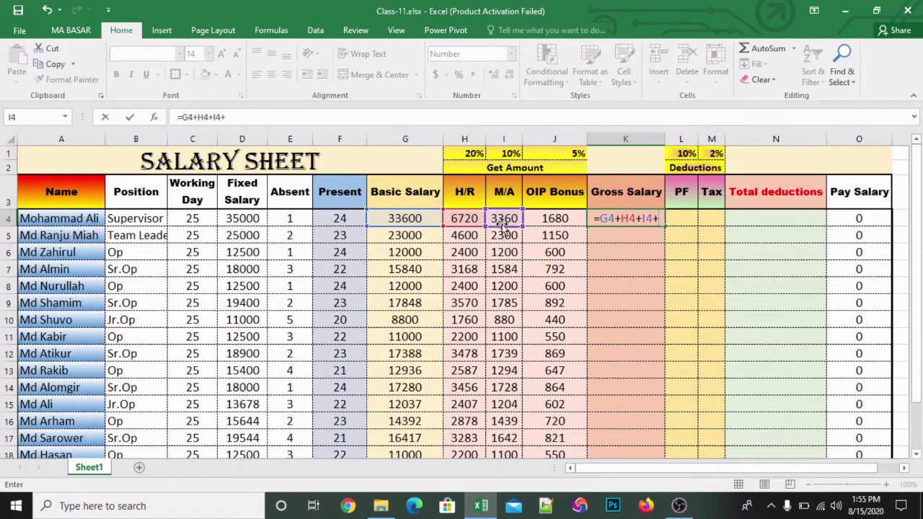
pyautogui.click(555, 218)
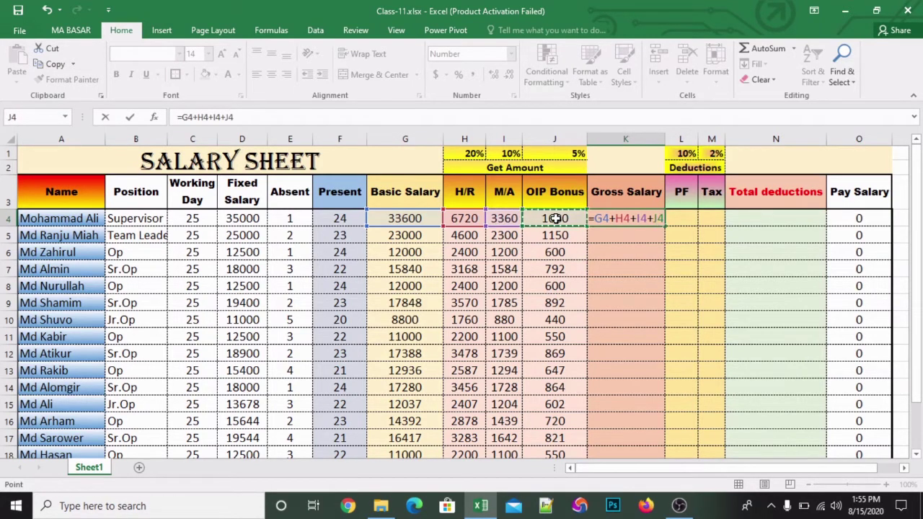
pyautogui.press('Return')
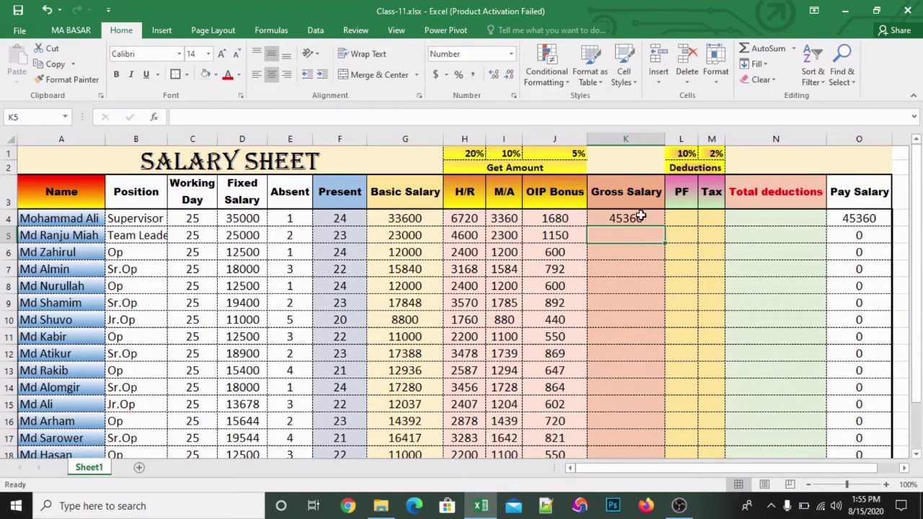
pyautogui.click(641, 216)
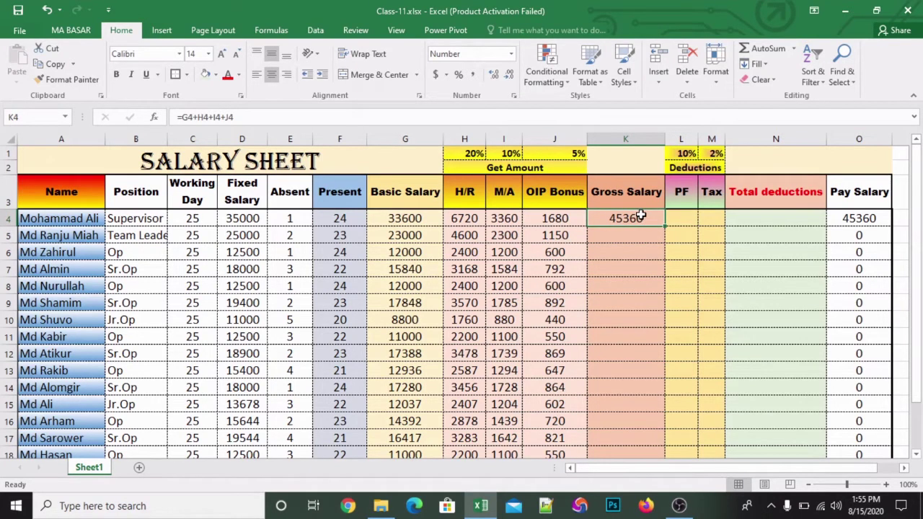
pyautogui.press('Delete')
# - Select G4:K18 and AutoSum each employee's row into Gross Salary
pyautogui.click(622, 265)
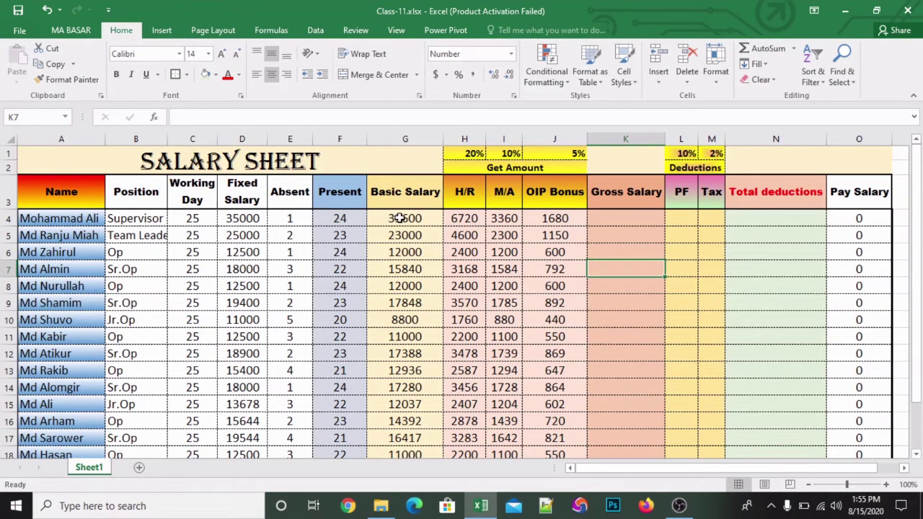
pyautogui.moveTo(401, 218)
pyautogui.mouseDown()
pyautogui.moveTo(610, 235)
pyautogui.moveTo(634, 402)
pyautogui.mouseUp()
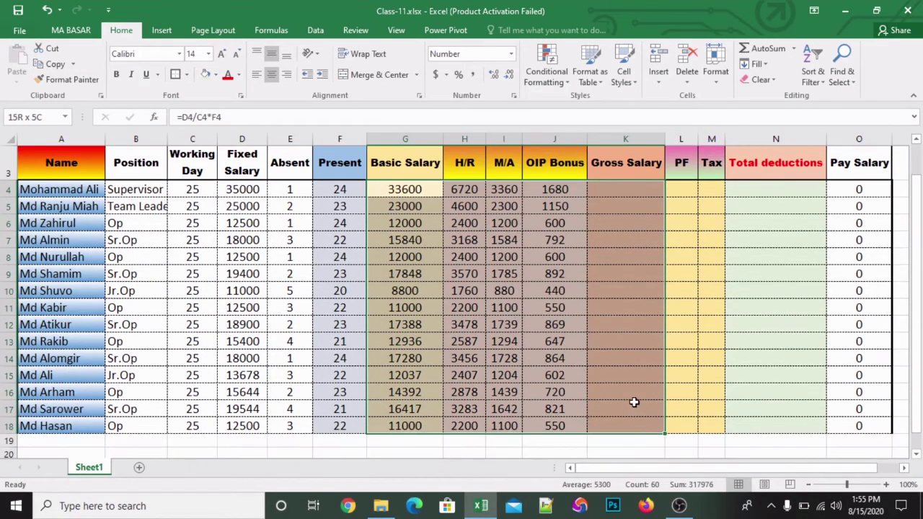
pyautogui.moveTo(634, 402); pyautogui.dragTo(634, 419)
pyautogui.scroll(1, 634, 419)
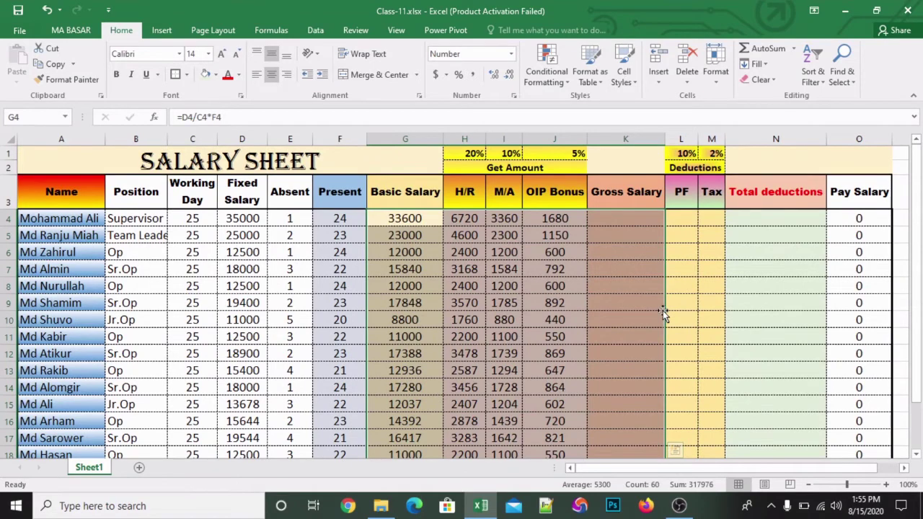
pyautogui.hotkey('alt', '=')
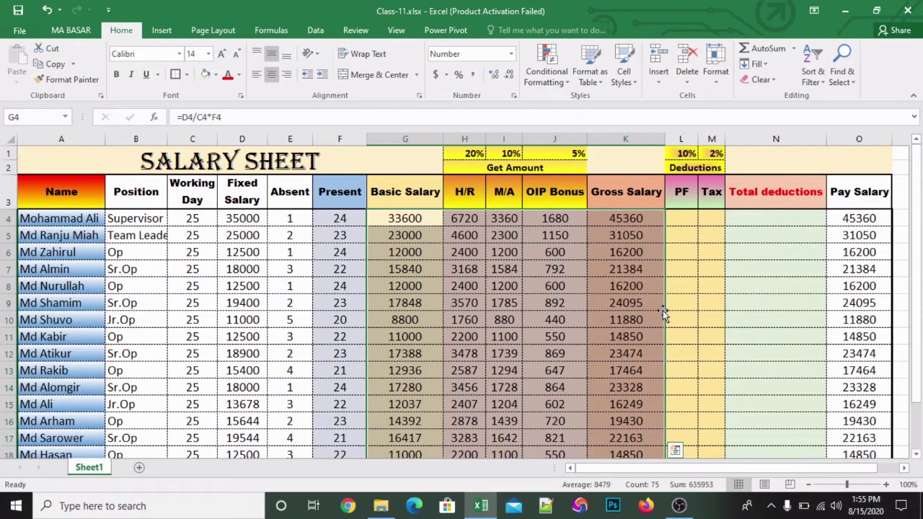
# - Verify that the first Gross Salary formula reads =SUM(G4:J4)
pyautogui.click(629, 218)
pyautogui.click(628, 270)
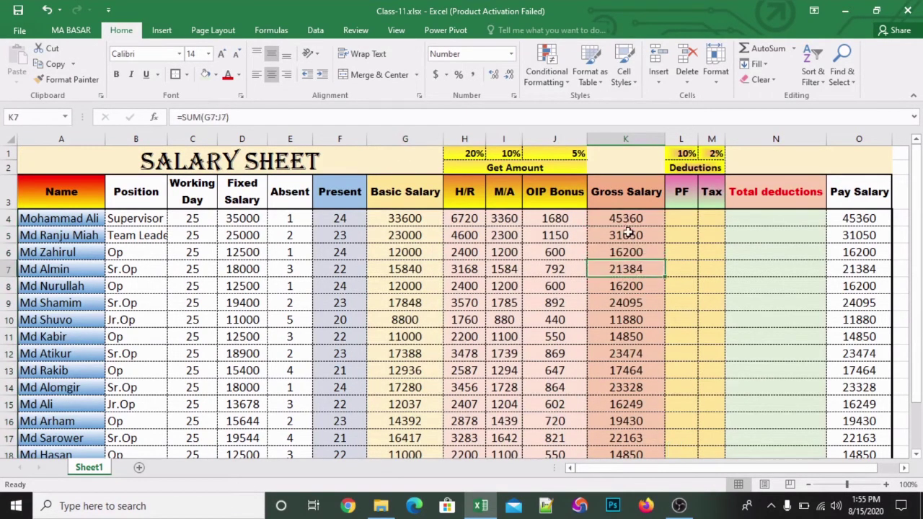
pyautogui.doubleClick(626, 218)
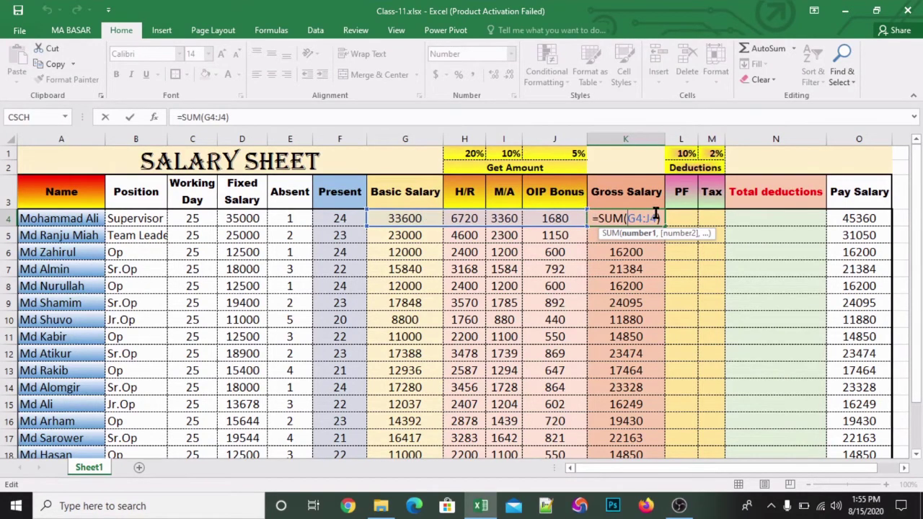
pyautogui.hotkey('ctrl', 'Return')
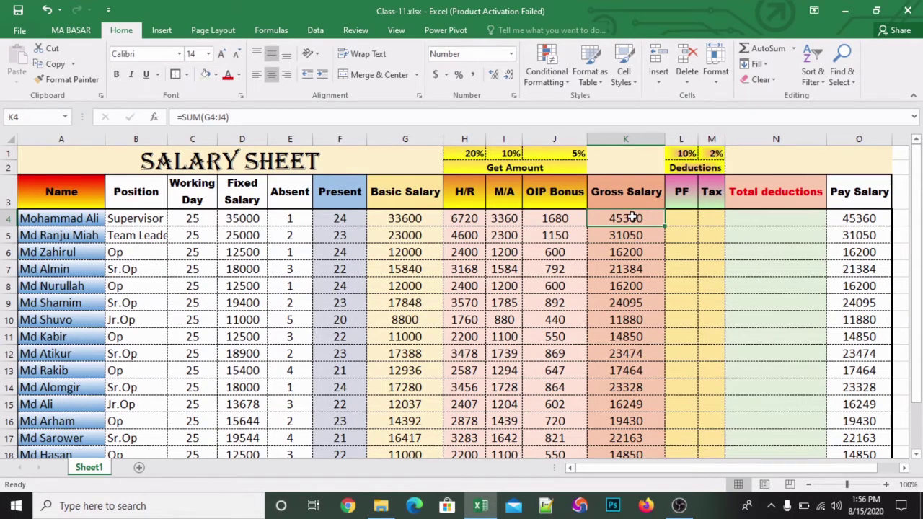
pyautogui.click(685, 218)
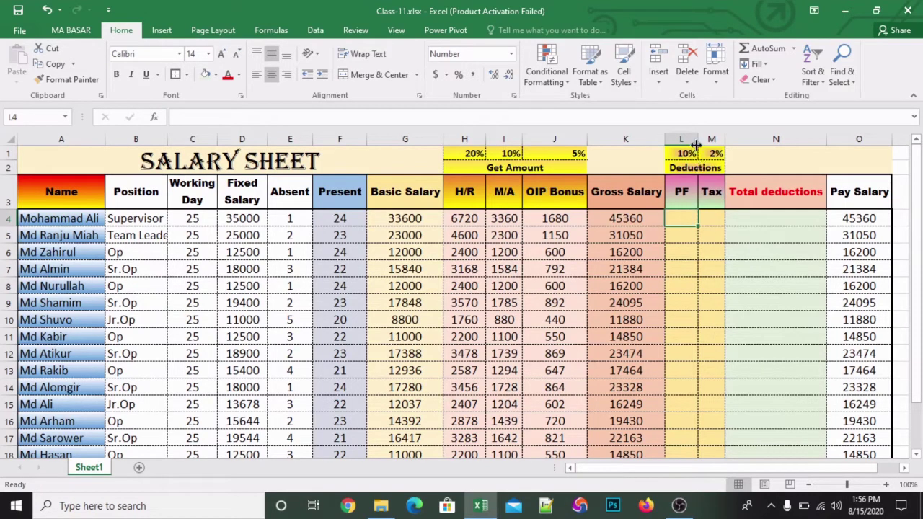
# - Widen the PF column and enter =G4*$L$1 in L4 so the first PF reads 3360
pyautogui.moveTo(698, 139); pyautogui.dragTo(743, 137)
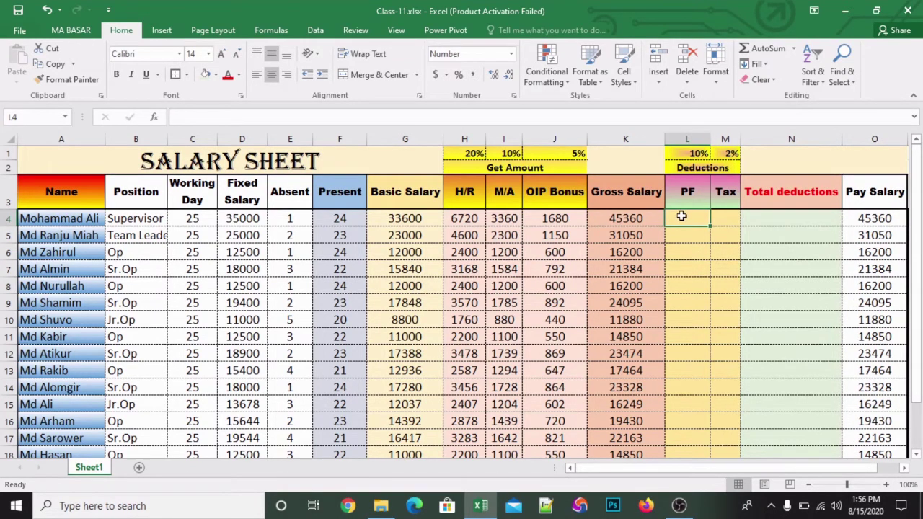
pyautogui.write('=')
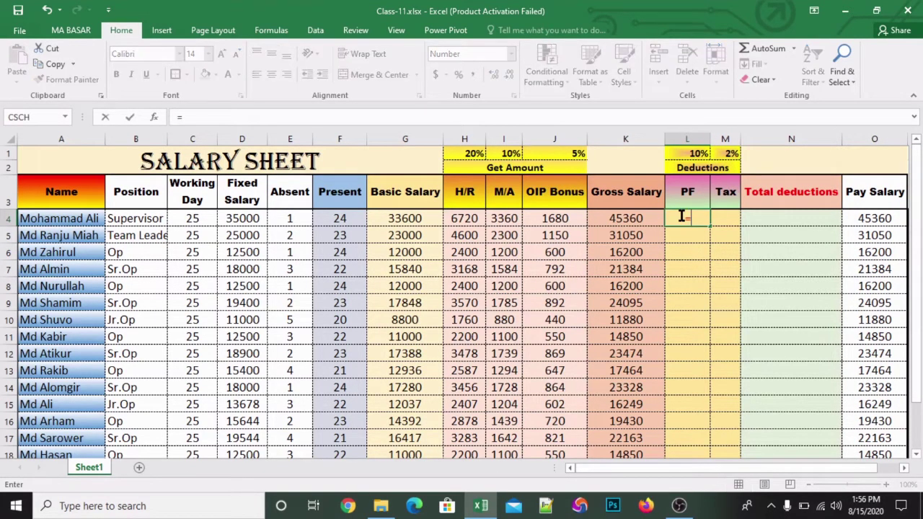
pyautogui.click(414, 218)
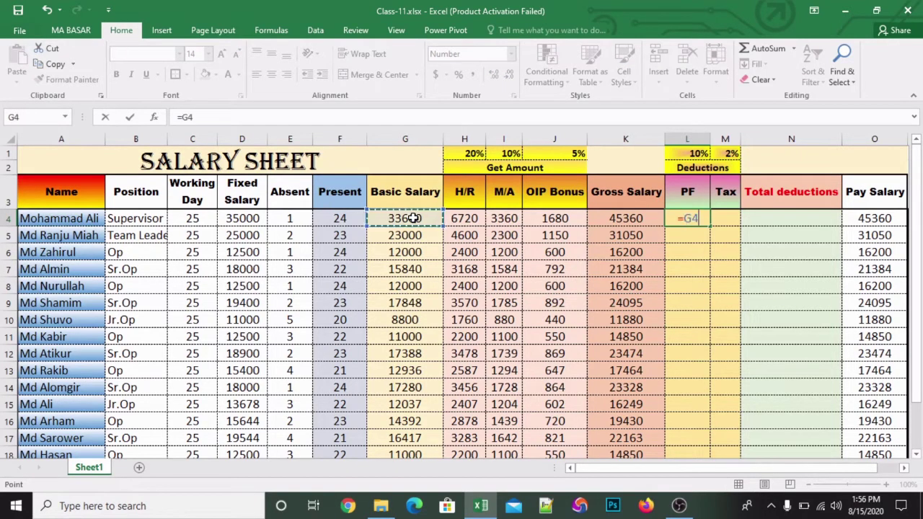
pyautogui.write('*')
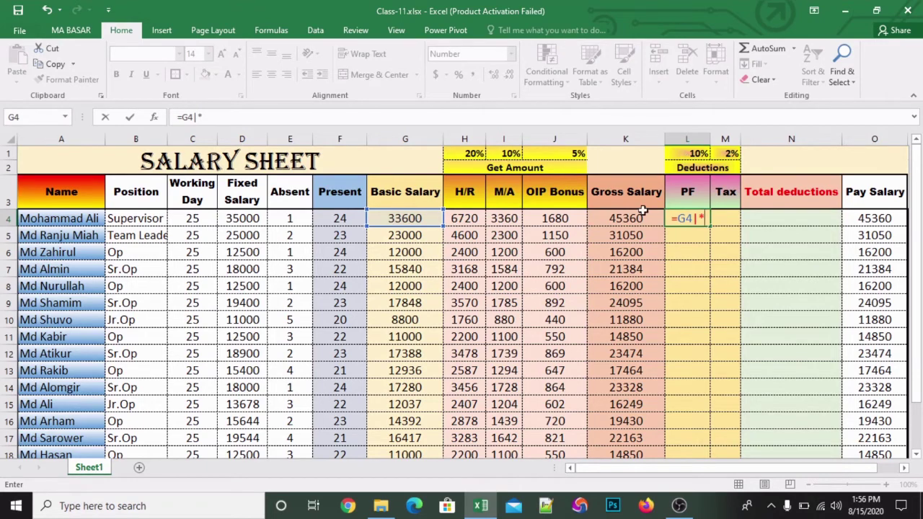
pyautogui.press('Delete')
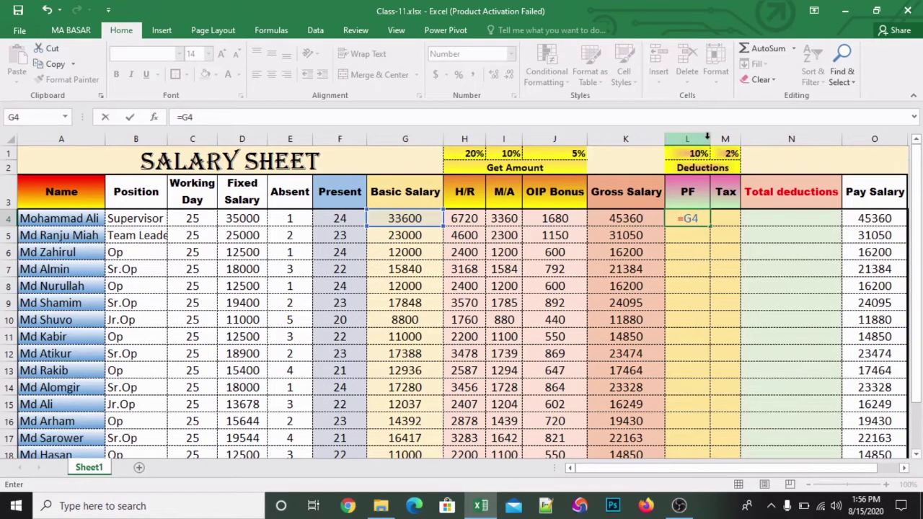
pyautogui.write('*')
pyautogui.click(694, 154)
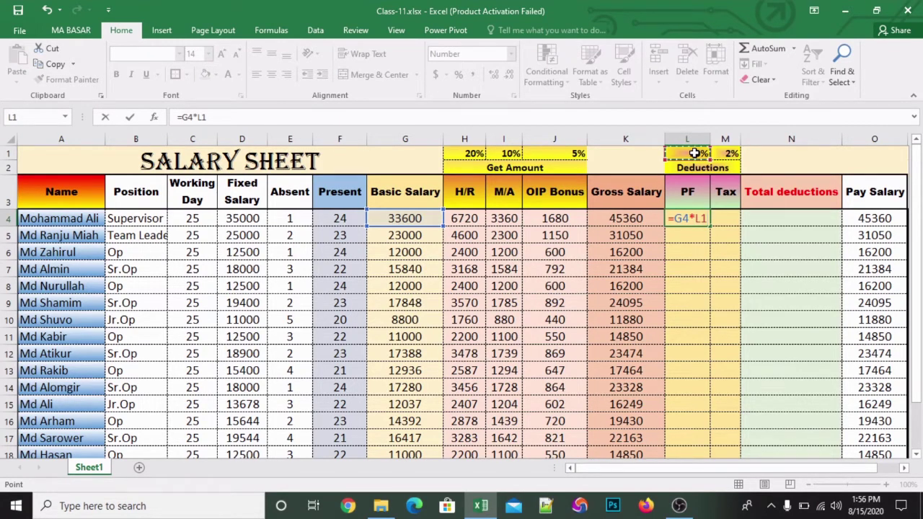
pyautogui.press('F4')
pyautogui.press('Return')
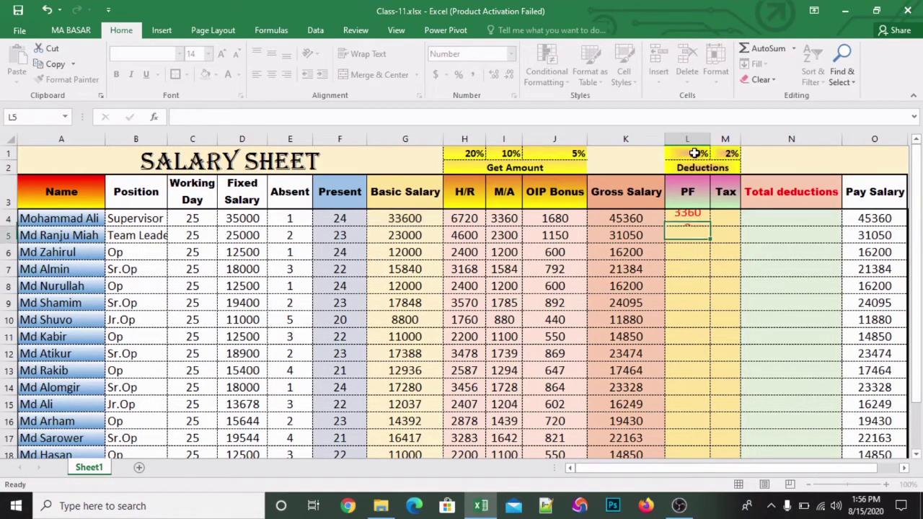
pyautogui.click(725, 216)
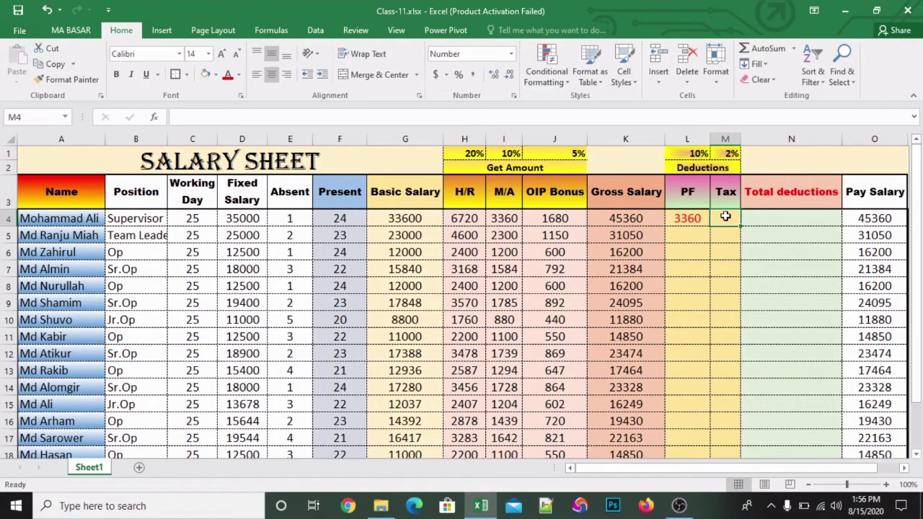
# - Enter =G4*M1 in M4 for a Tax of 672, then fill PF and Tax down to row 18
pyautogui.write('=')
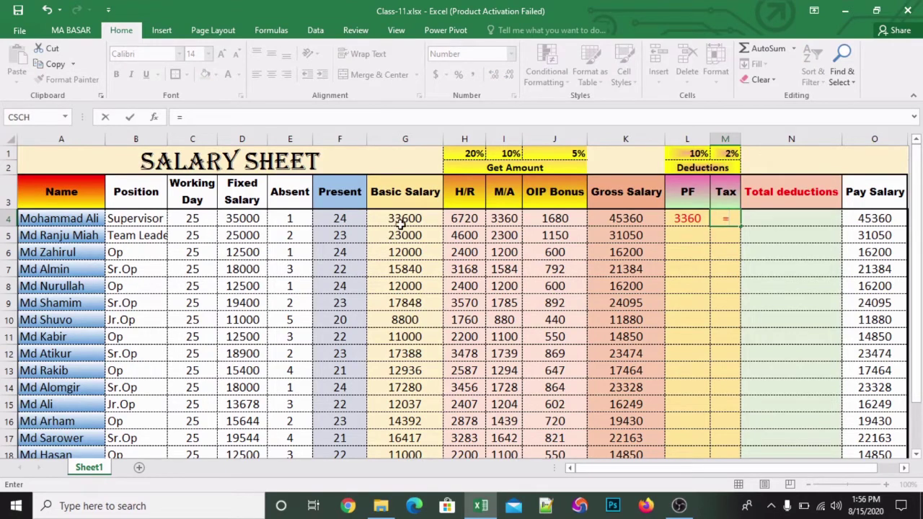
pyautogui.click(404, 219)
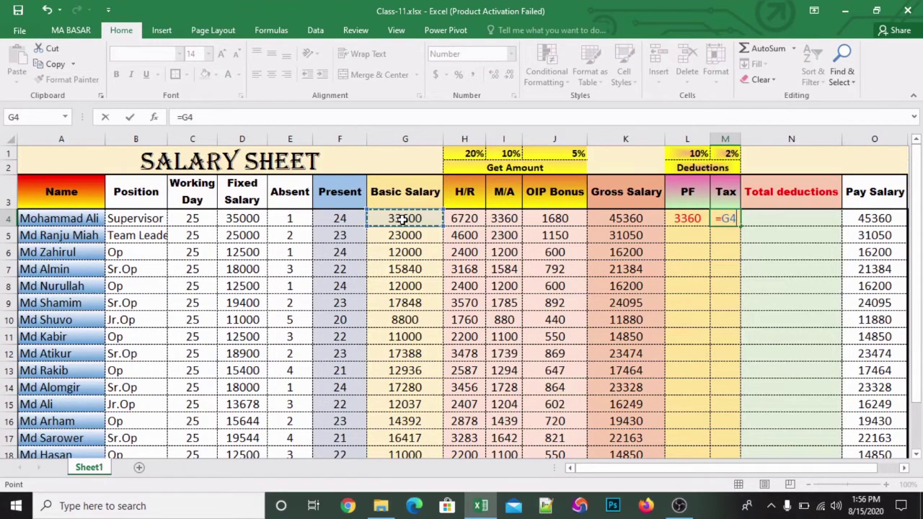
pyautogui.write('*')
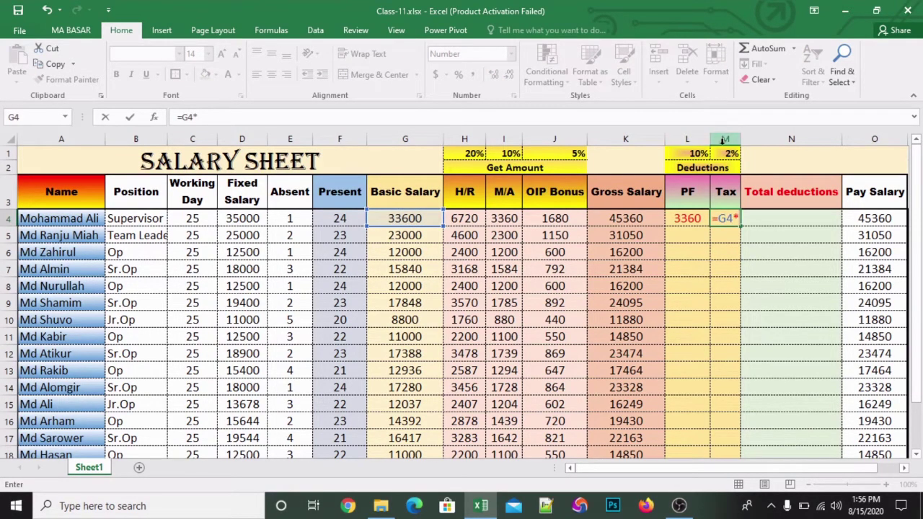
pyautogui.click(724, 152)
pyautogui.press('Return')
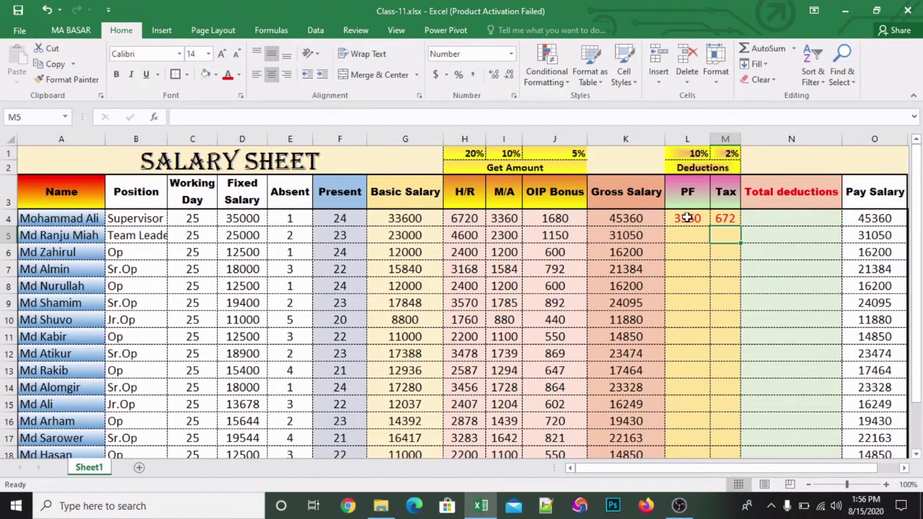
pyautogui.moveTo(688, 218); pyautogui.dragTo(725, 218)
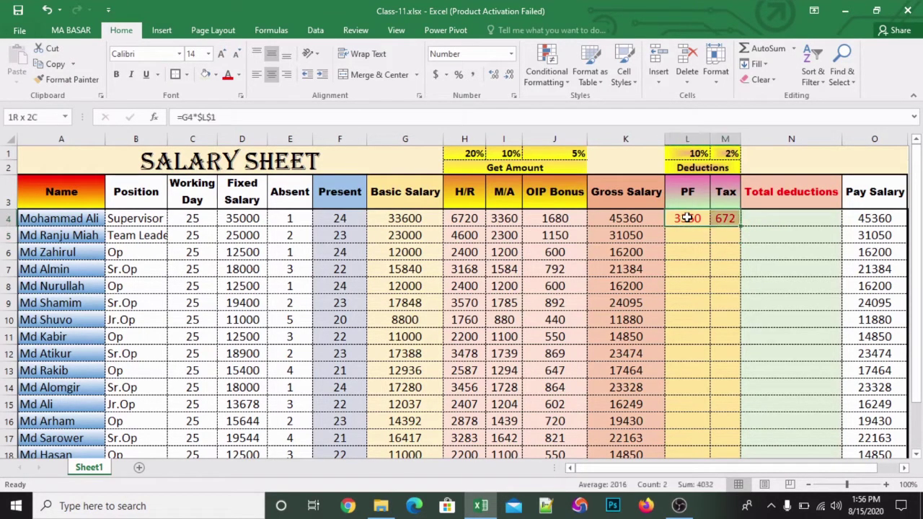
pyautogui.doubleClick(741, 228)
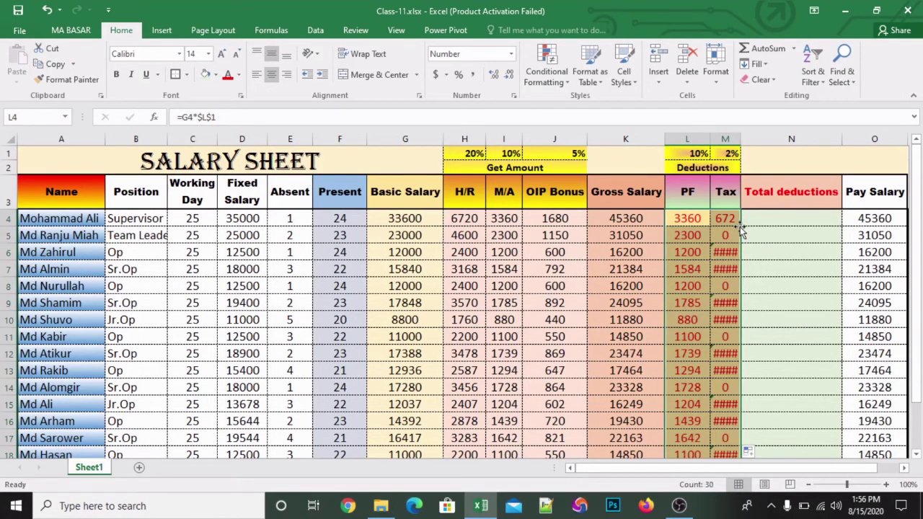
# - Compare the first PF and Tax formulas to find the unlocked tax rate reference
pyautogui.click(698, 212)
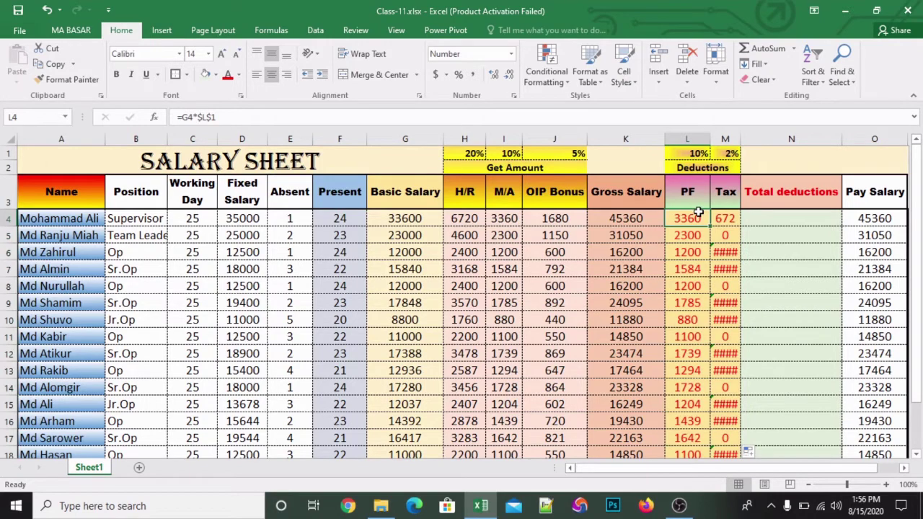
pyautogui.click(726, 212)
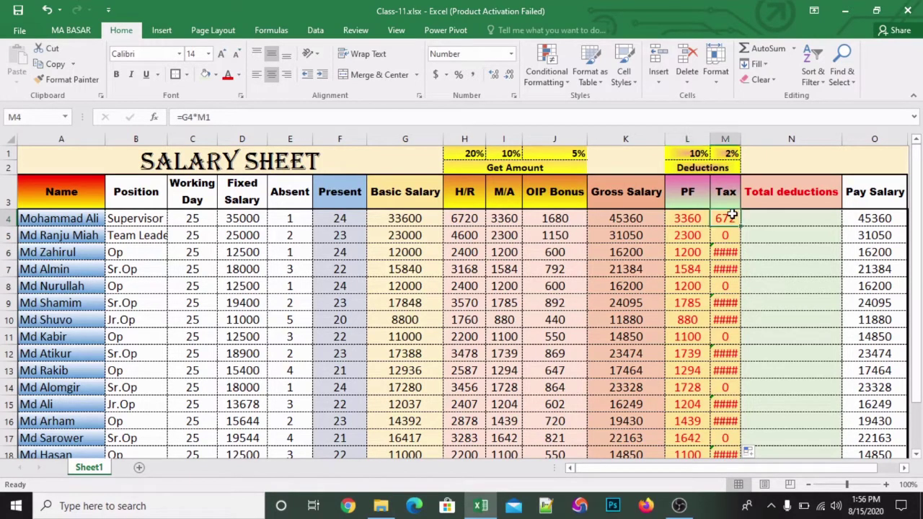
pyautogui.click(688, 218)
pyautogui.click(726, 220)
# - Change the Tax formula to =G4*$M$1 and fill it down to row 18
pyautogui.click(221, 117)
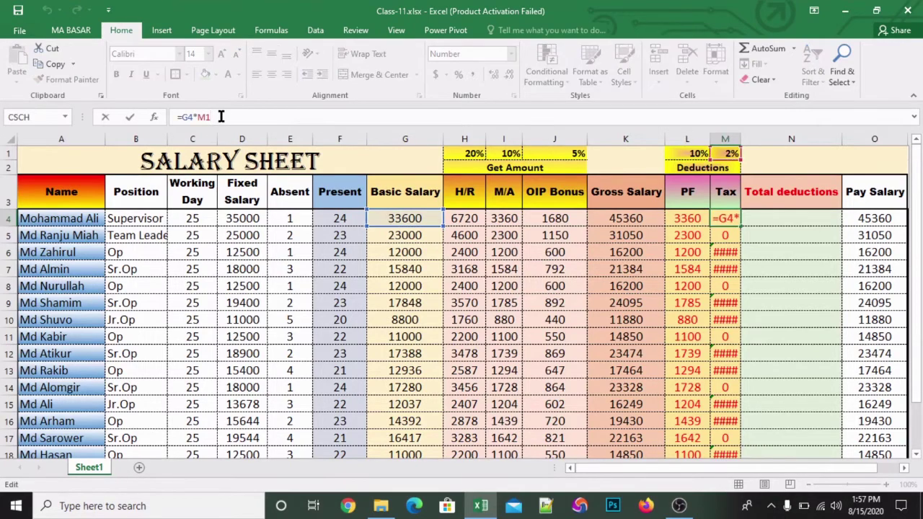
pyautogui.press('F4')
pyautogui.press('Return')
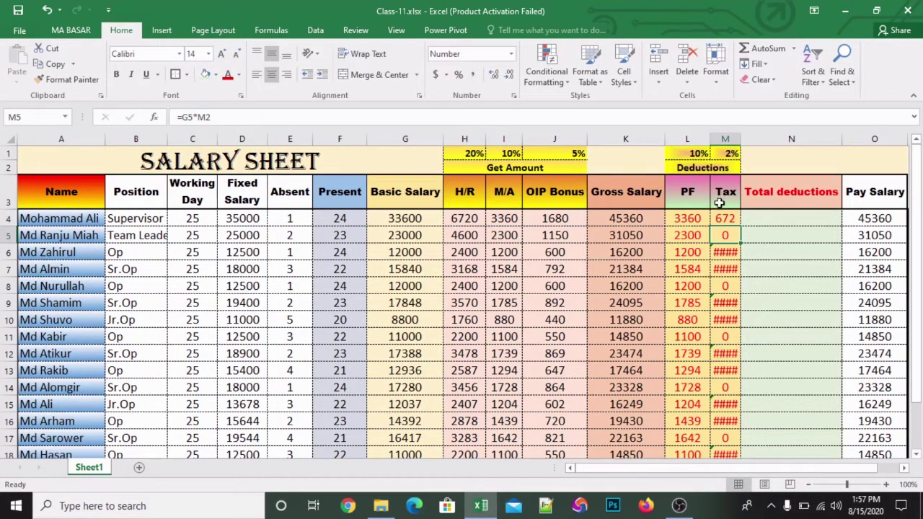
pyautogui.click(726, 219)
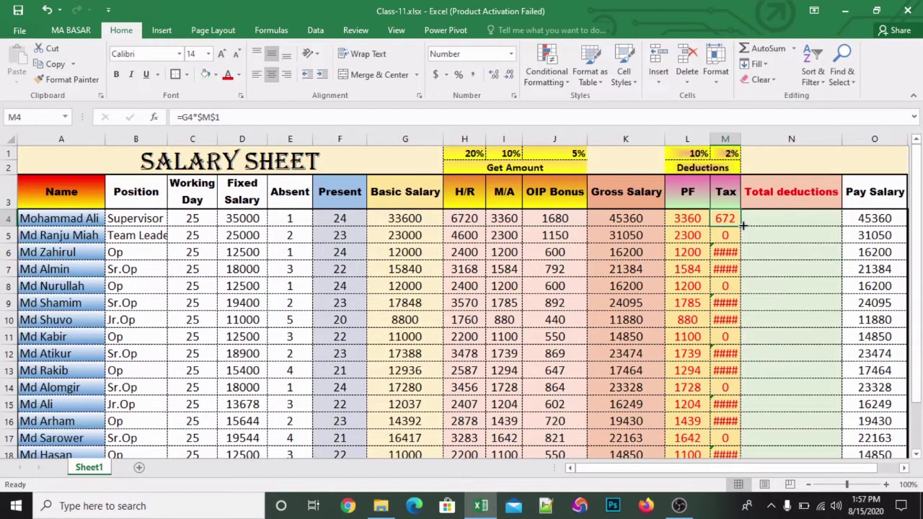
pyautogui.doubleClick(743, 225)
pyautogui.click(775, 220)
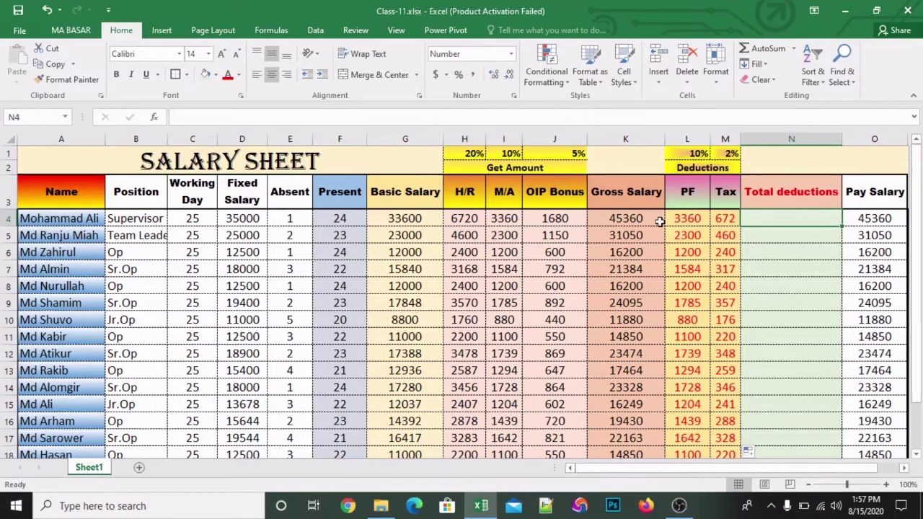
# - AutoSum PF and Tax into Total deductions for rows 4 to 18
pyautogui.click(880, 214)
pyautogui.click(806, 203)
pyautogui.click(802, 219)
pyautogui.click(690, 218)
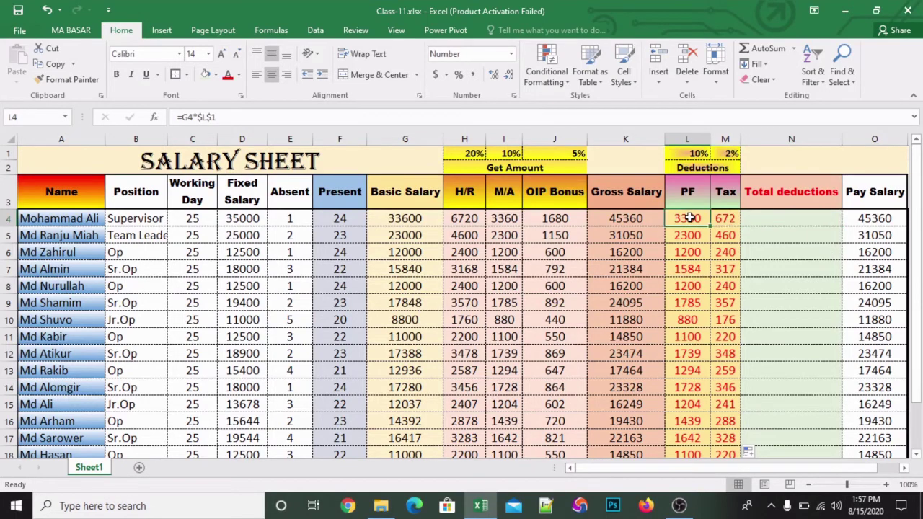
pyautogui.moveTo(690, 218)
pyautogui.mouseDown()
pyautogui.moveTo(805, 456)
pyautogui.moveTo(806, 429)
pyautogui.mouseUp()
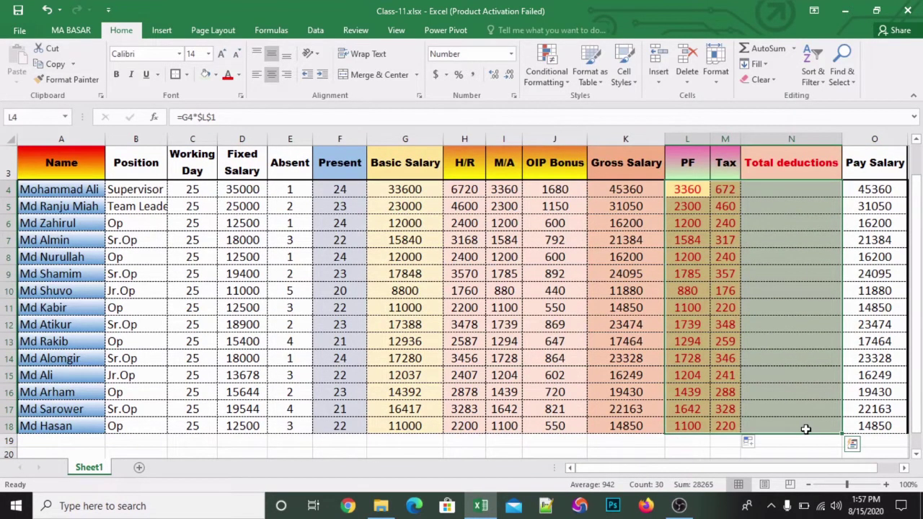
pyautogui.hotkey('alt', '=')
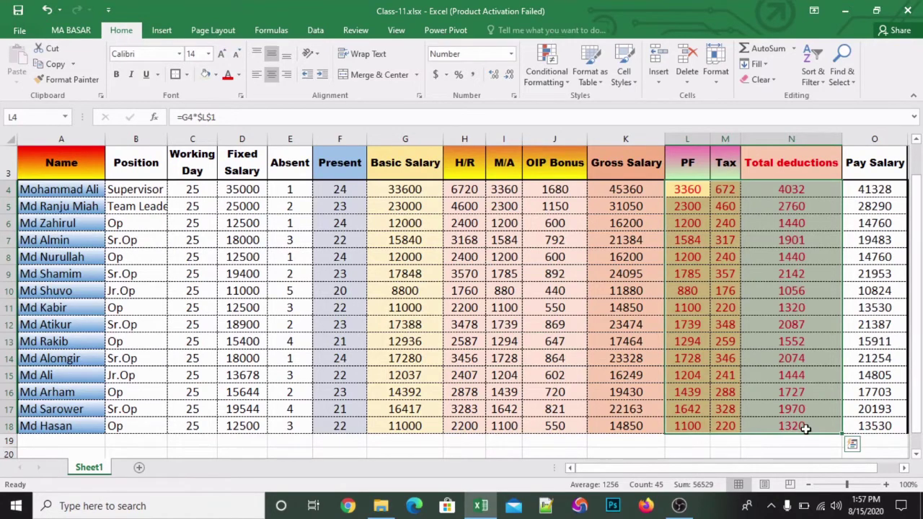
# - Verify the Total deductions sum formulas, leaving them unchanged
pyautogui.scroll(1, 805, 430)
pyautogui.click(775, 235)
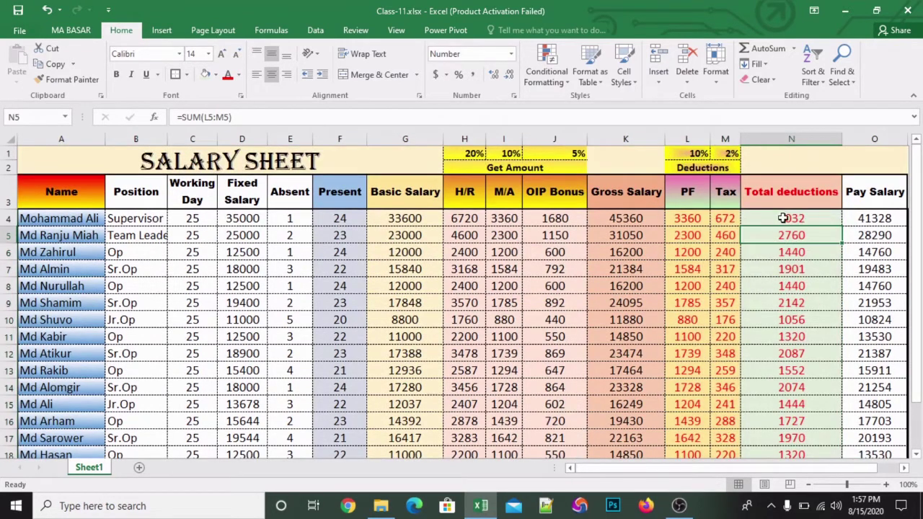
pyautogui.doubleClick(783, 218)
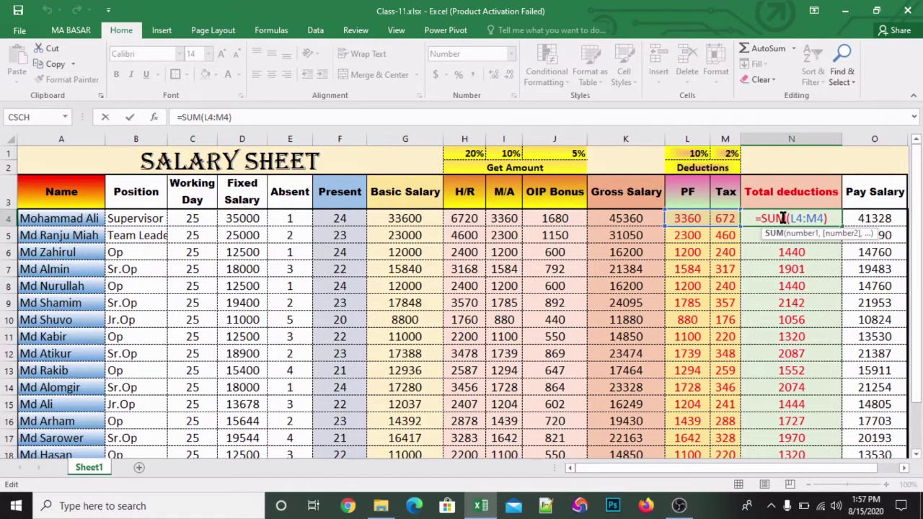
pyautogui.press('Return')
pyautogui.click(769, 249)
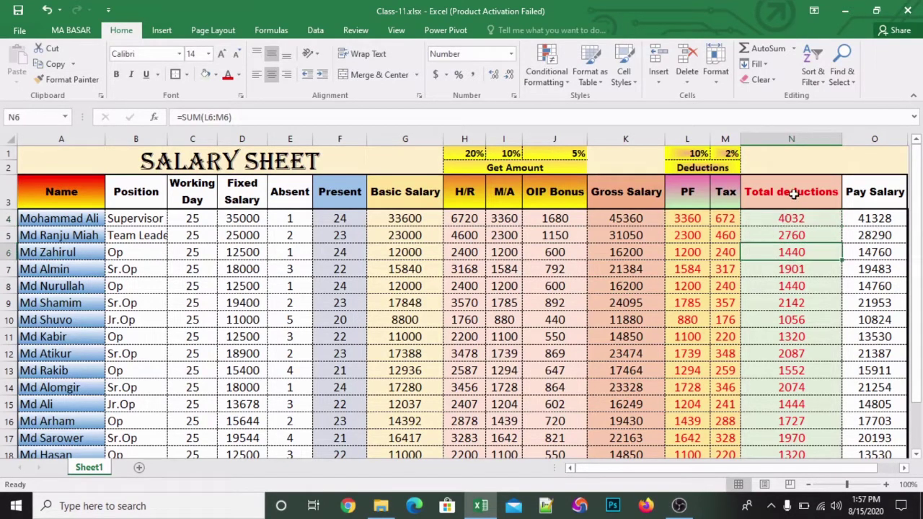
# - Clear all existing values and formulas from the Pay Salary column O4:O18
pyautogui.click(871, 236)
pyautogui.click(871, 214)
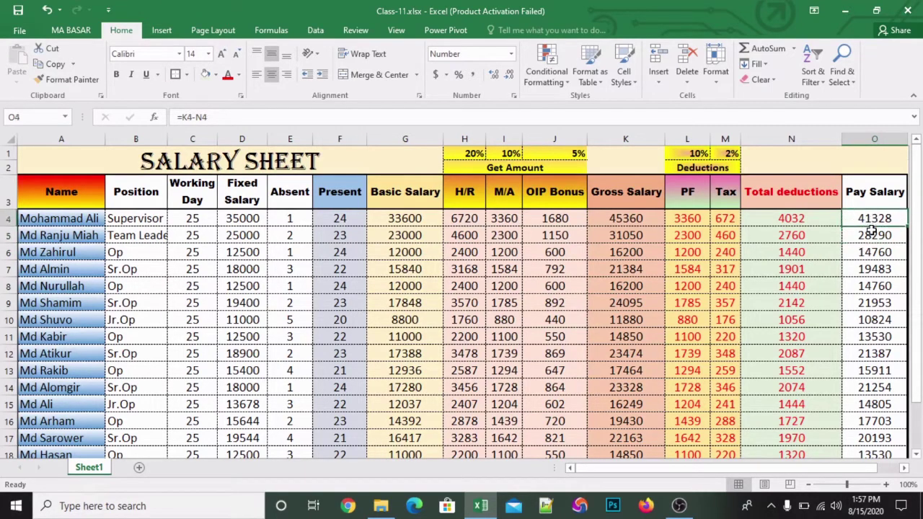
pyautogui.click(871, 229)
pyautogui.click(871, 218)
pyautogui.hotkey('ctrl', 'shift', 'Down')
pyautogui.press('Delete')
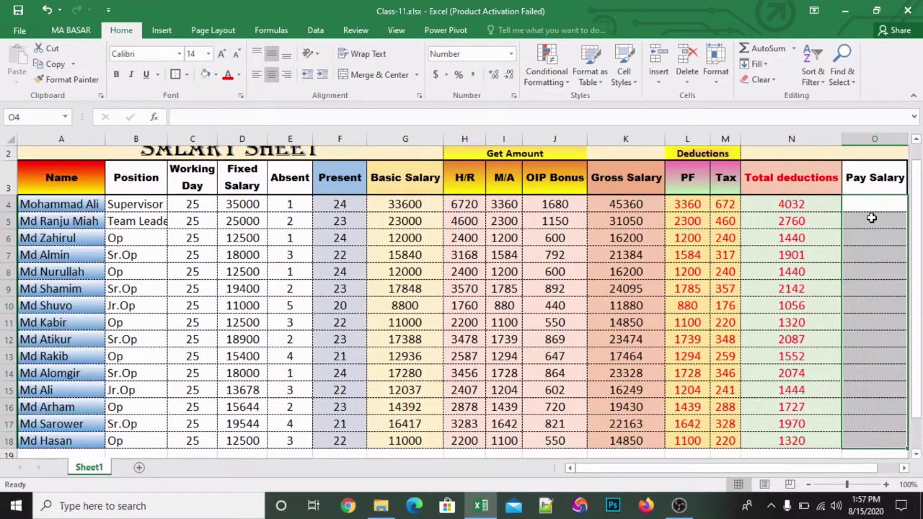
# - Enter =K4-N4 in O4 so the first Pay Salary is 41328
pyautogui.click(872, 205)
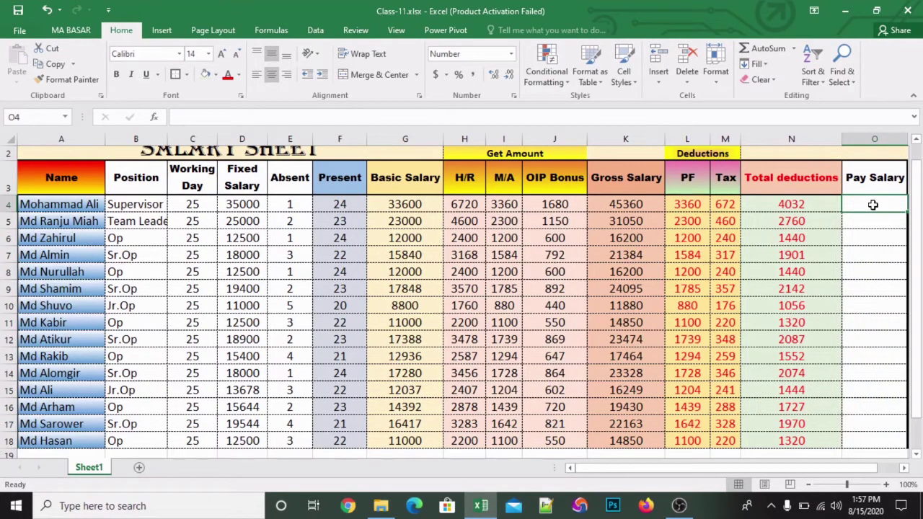
pyautogui.write('=')
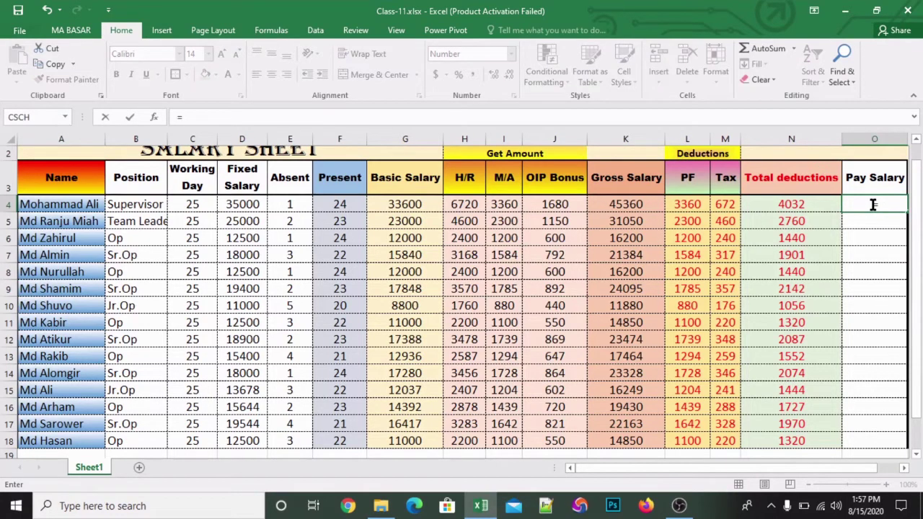
pyautogui.click(632, 204)
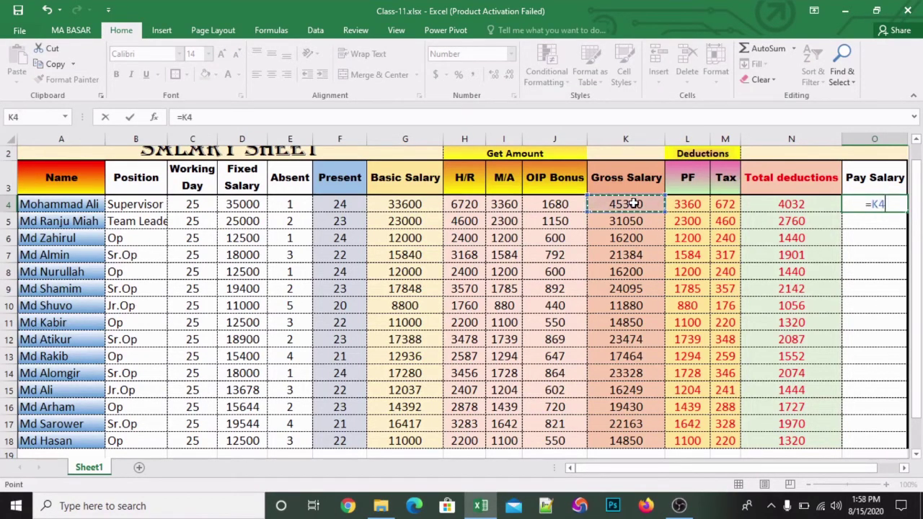
pyautogui.write('-')
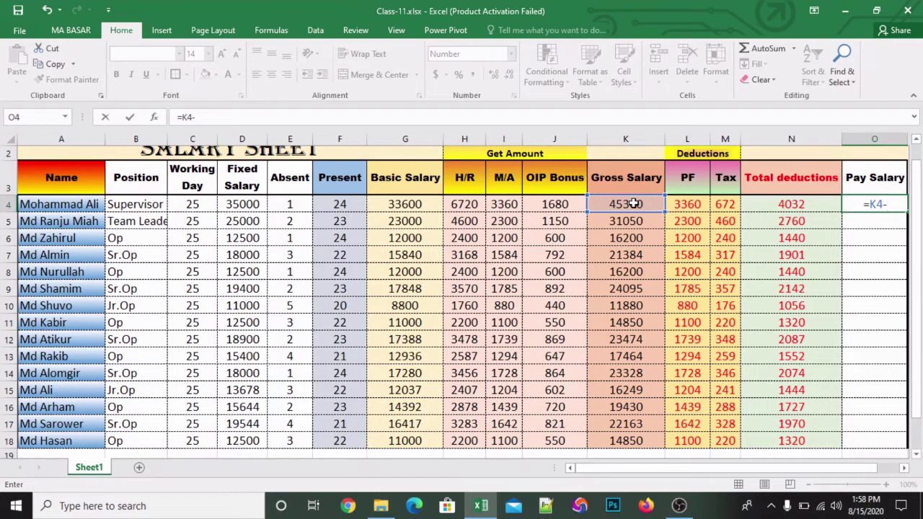
pyautogui.click(791, 204)
pyautogui.press('Return')
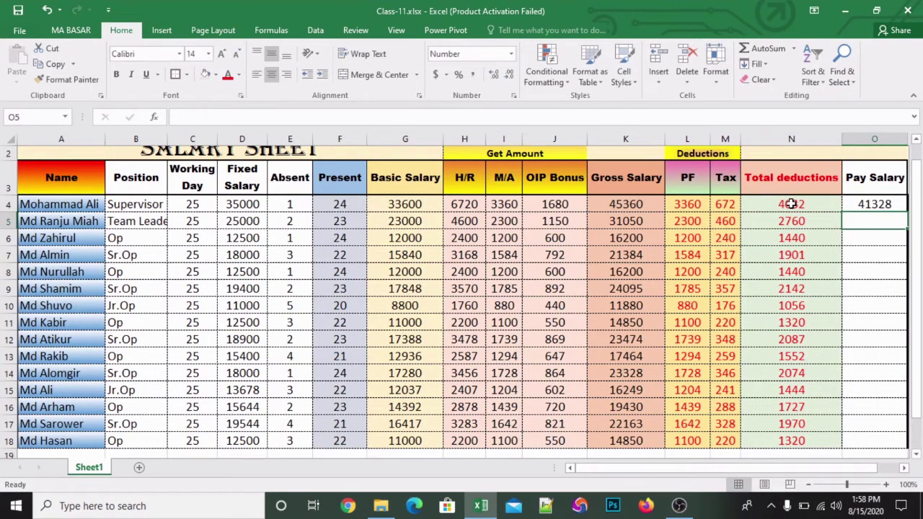
# - Fill the Pay Salary formula down to row 18 and check the copied formulas
pyautogui.click(891, 193)
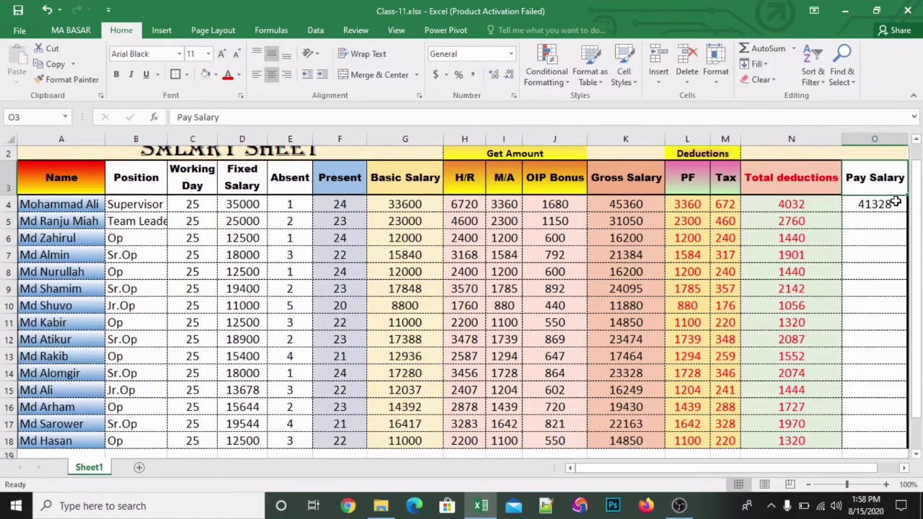
pyautogui.click(894, 205)
pyautogui.doubleClick(907, 212)
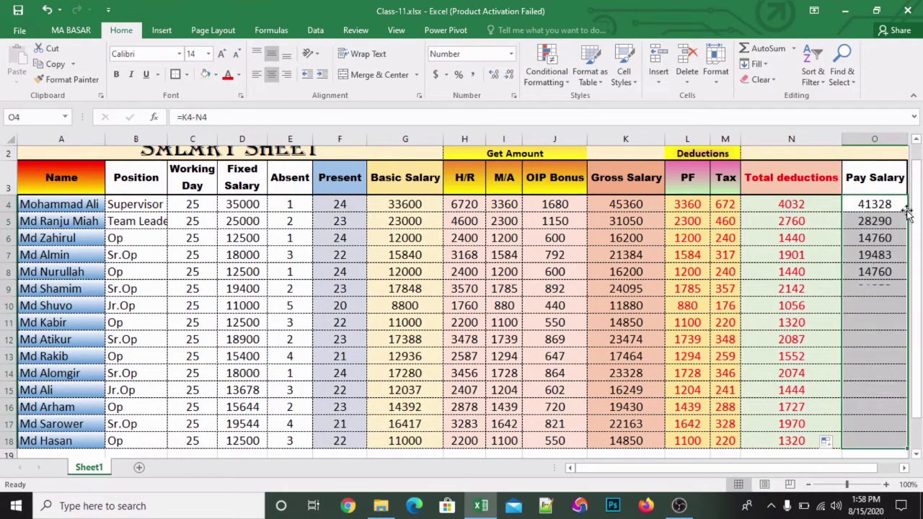
pyautogui.scroll(1, 908, 212)
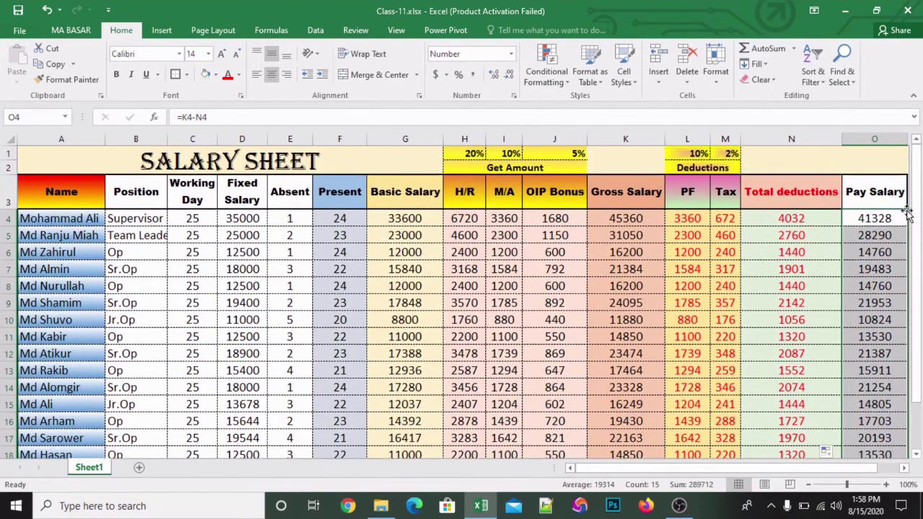
pyautogui.click(873, 230)
pyautogui.click(878, 279)
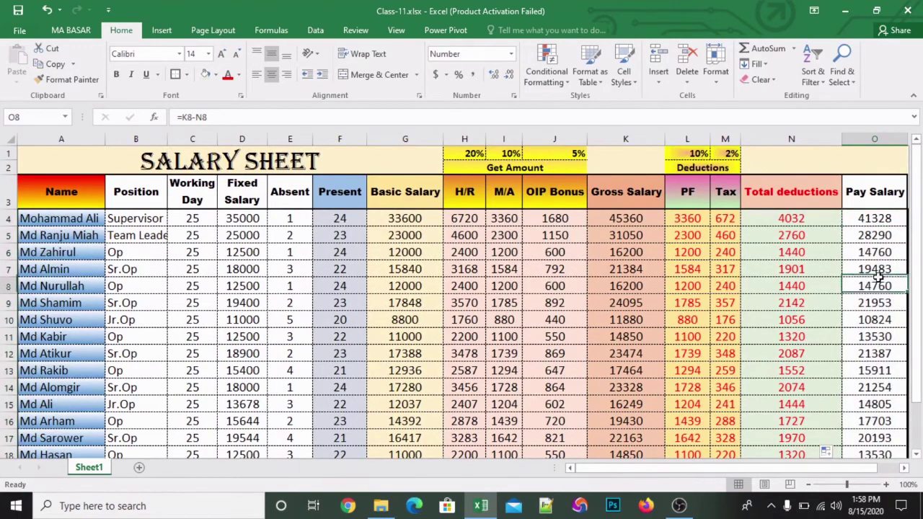
pyautogui.click(874, 217)
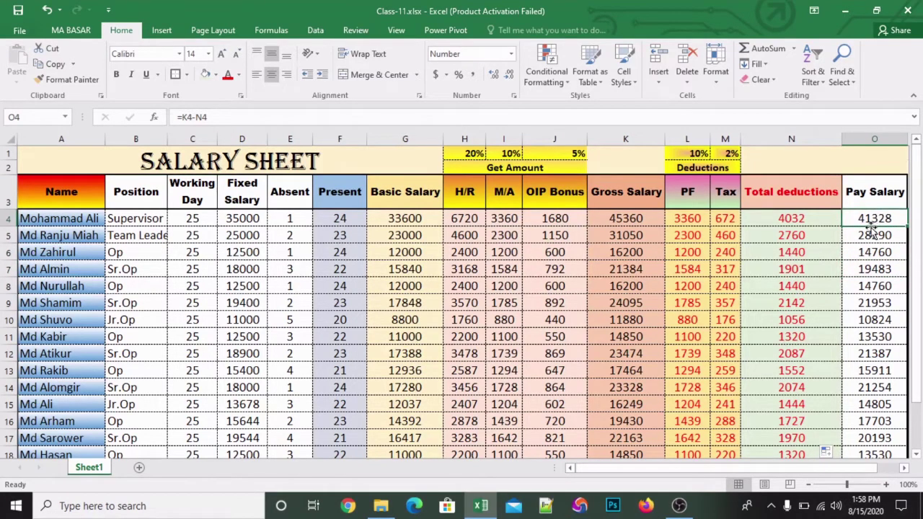
pyautogui.click(401, 222)
pyautogui.click(229, 223)
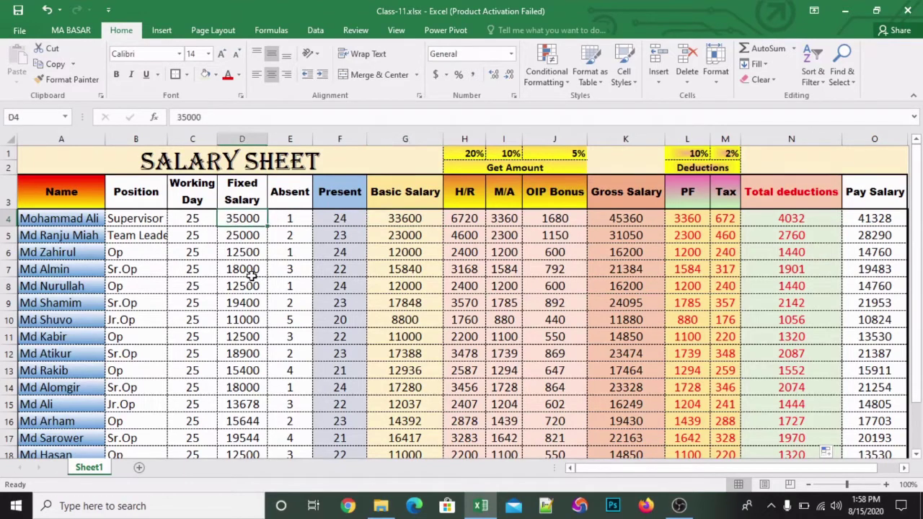
pyautogui.write('2222')
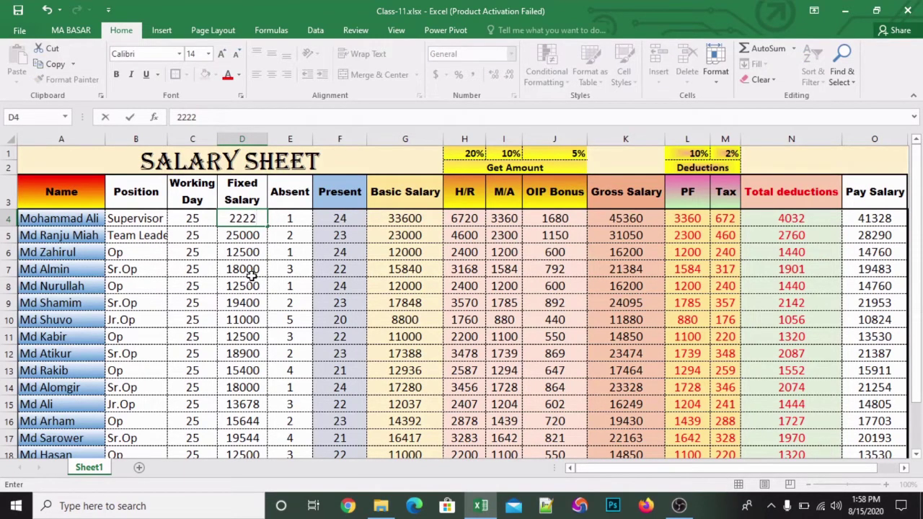
pyautogui.write('2')
pyautogui.press('Return')
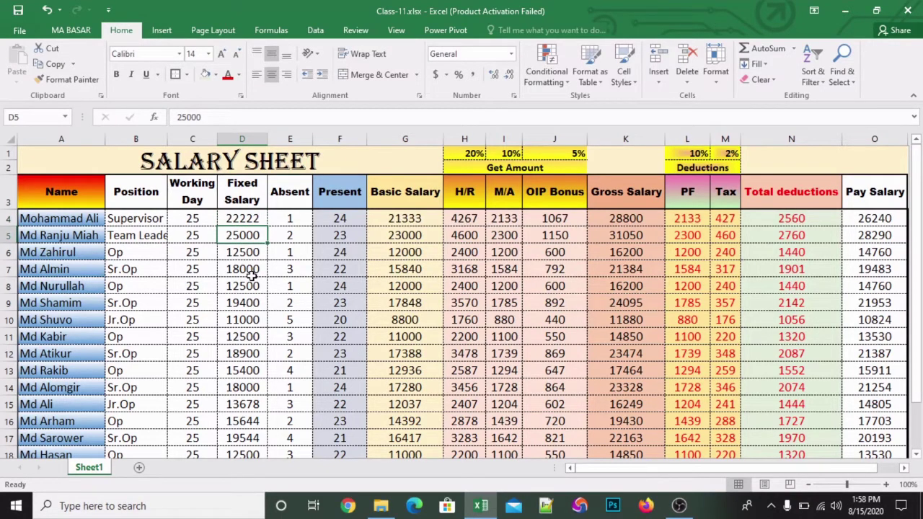
pyautogui.click(886, 222)
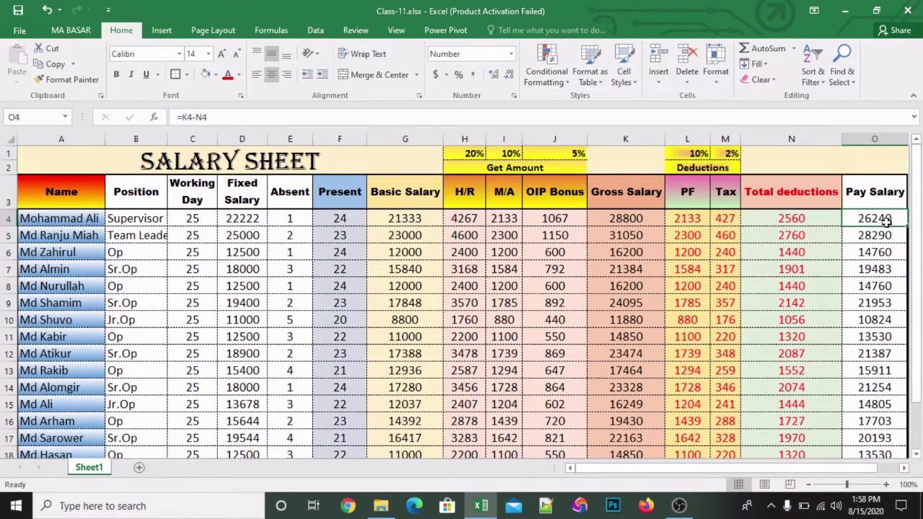
pyautogui.click(818, 219)
pyautogui.click(246, 218)
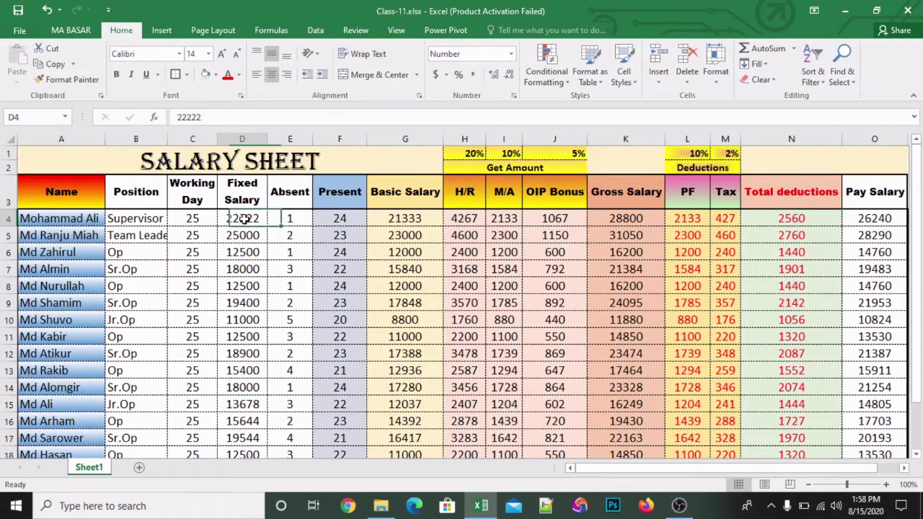
pyautogui.hotkey('ctrl', 'z')
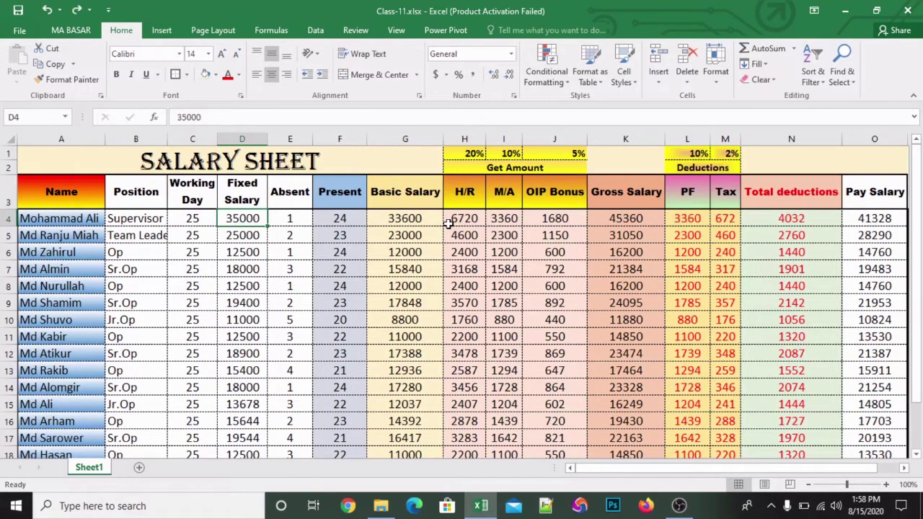
pyautogui.click(468, 234)
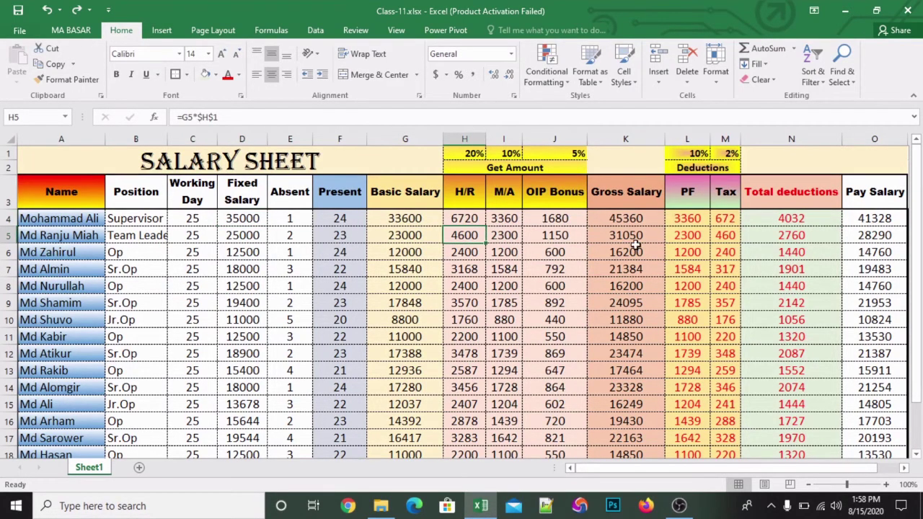